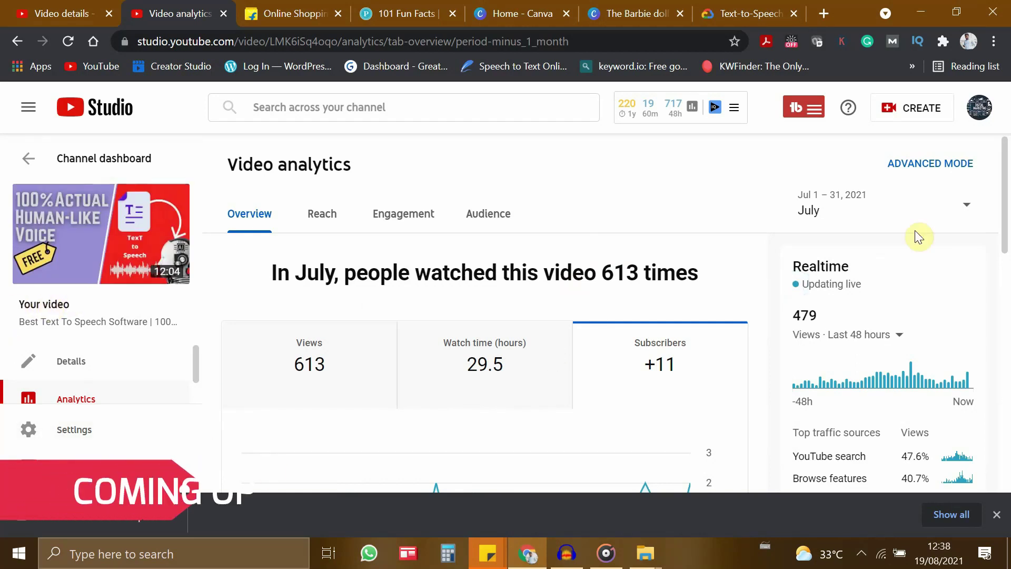
Switch the video analytics date range from July to August and scroll to Top traffic sources.
double_click(811, 211)
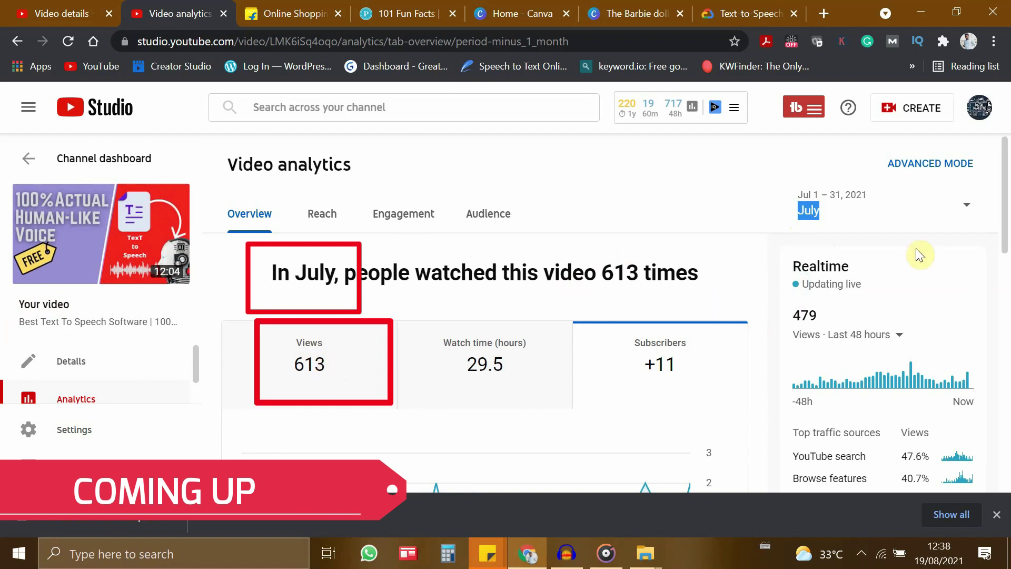
click(820, 206)
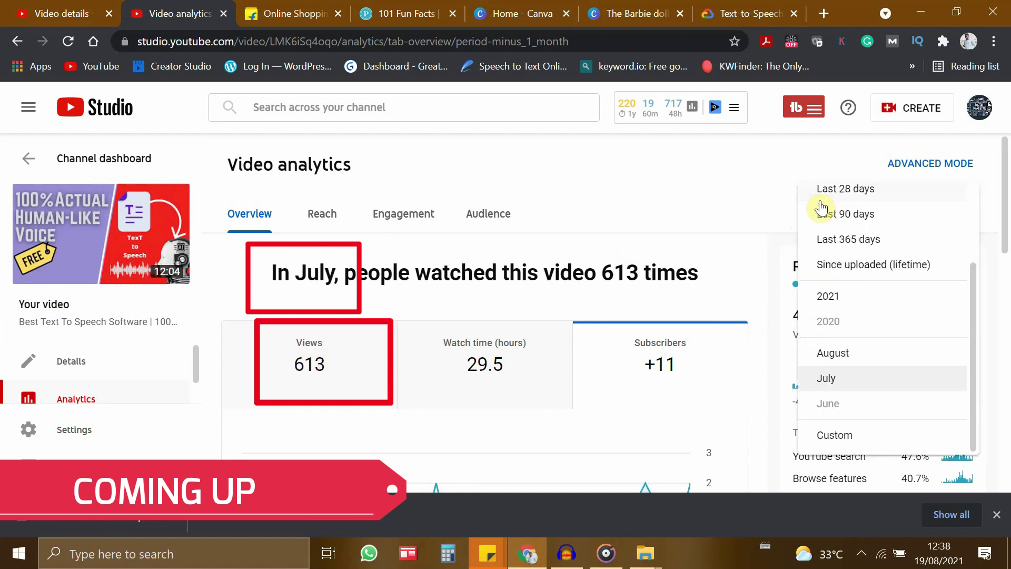
click(848, 354)
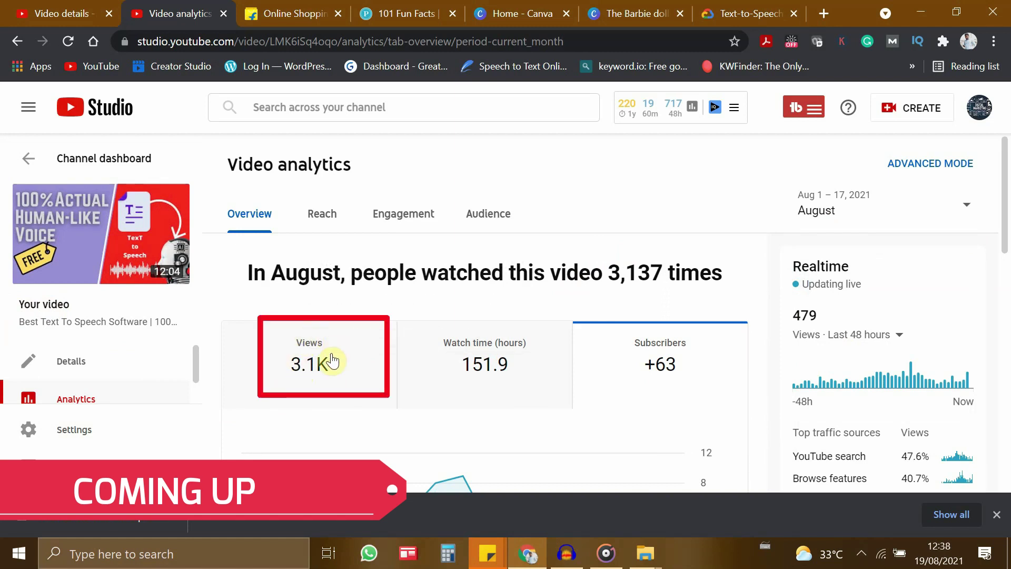
scroll(332, 361, down, 3)
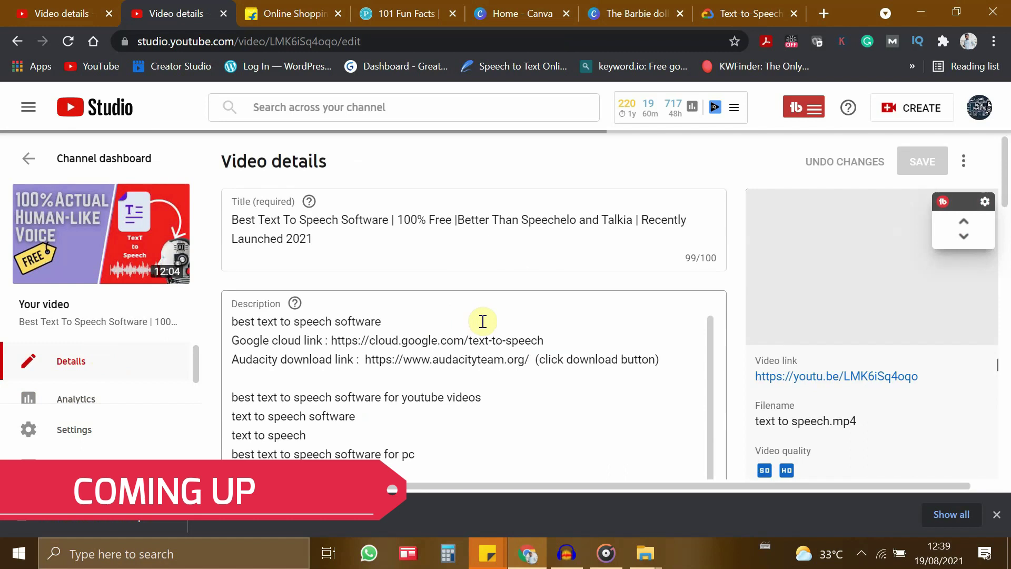
scroll(481, 320, down, 5)
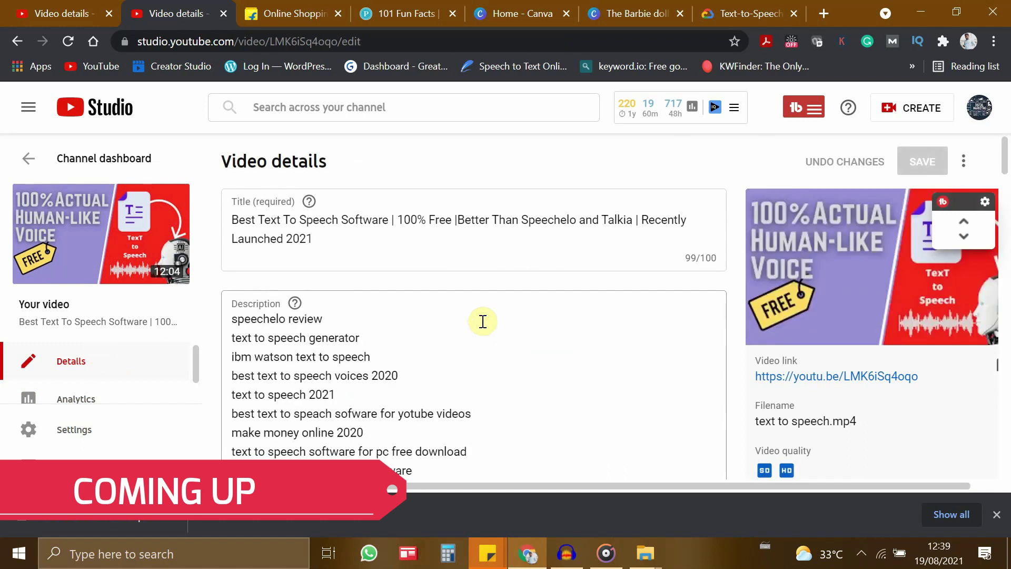
scroll(556, 406, down, 20)
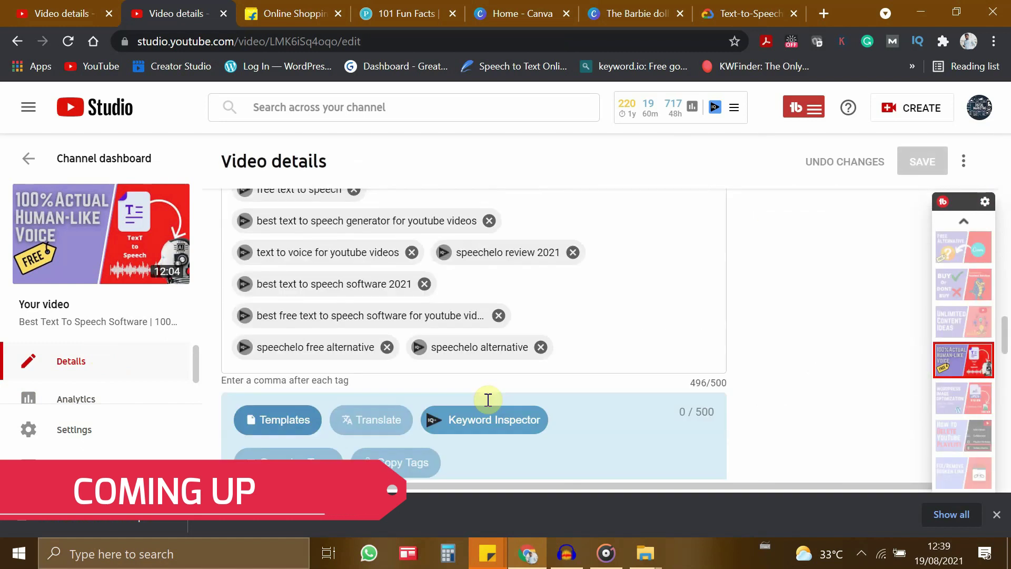
scroll(326, 427, up, 3)
scroll(504, 337, up, 2)
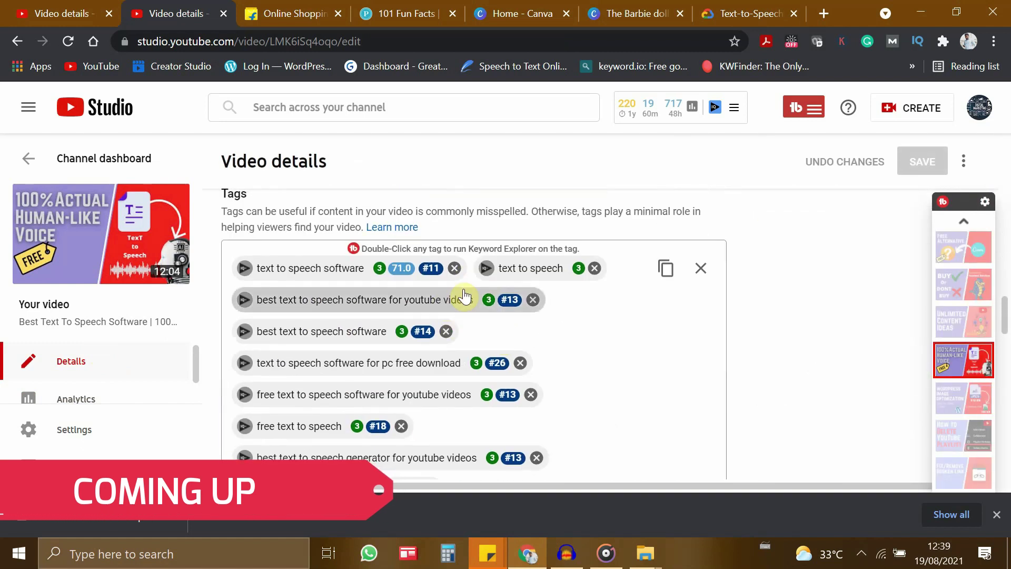
scroll(504, 271, down, 4)
scroll(520, 421, up, 5)
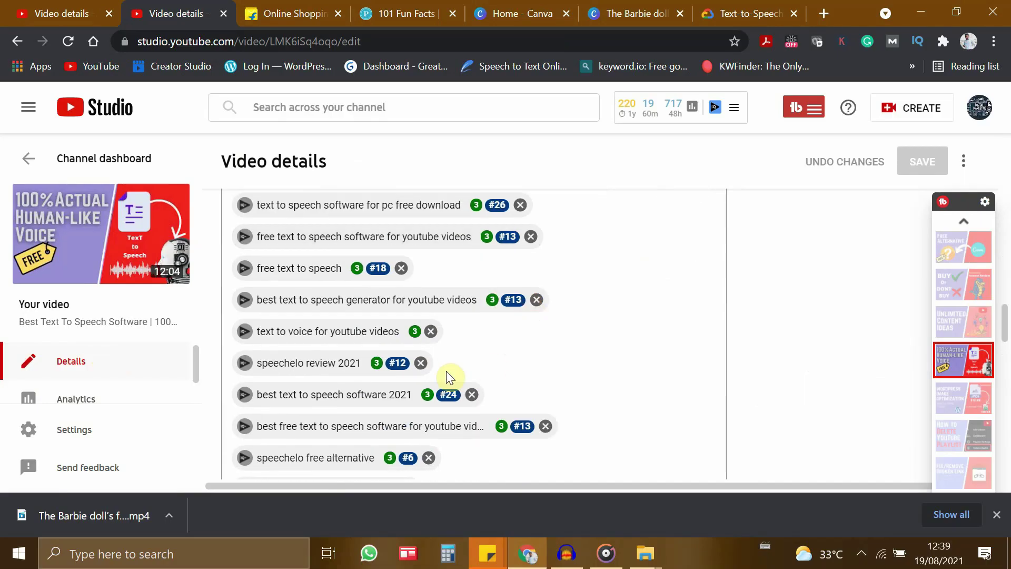
scroll(513, 401, up, 2)
scroll(469, 319, up, 3)
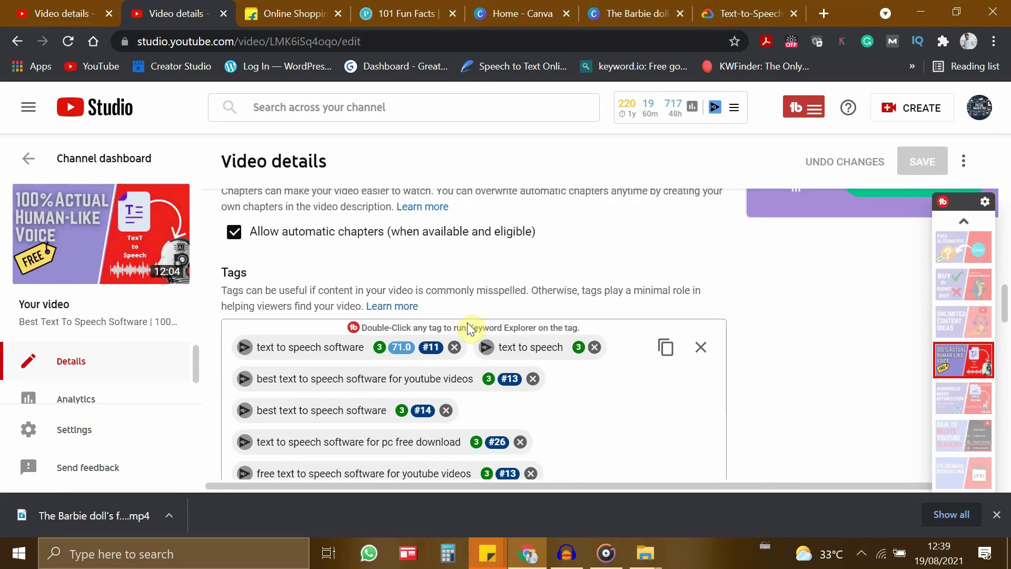
scroll(468, 328, up, 1)
scroll(468, 327, down, 4)
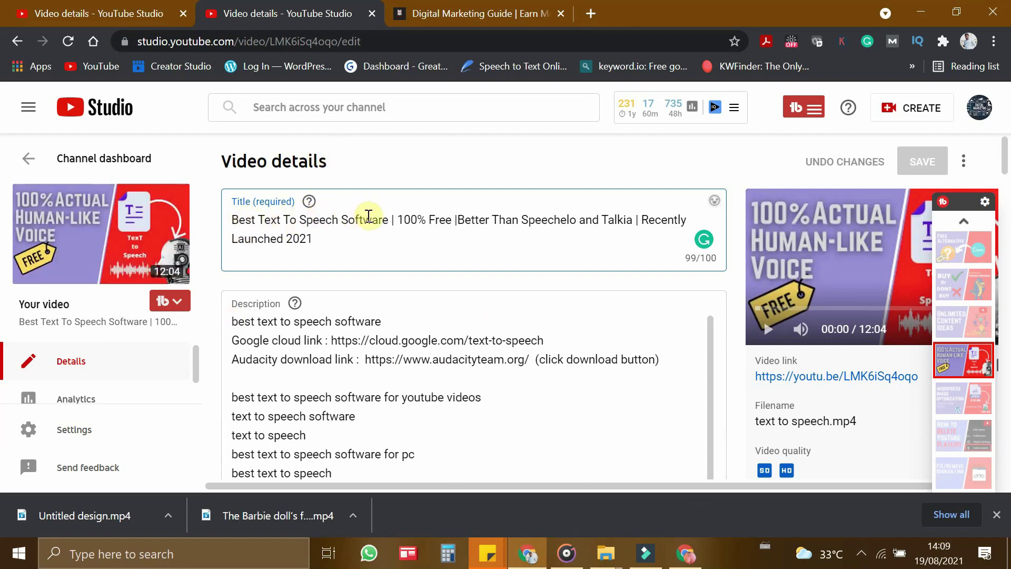
scroll(525, 381, down, 2)
scroll(525, 382, down, 5)
scroll(783, 431, down, 10)
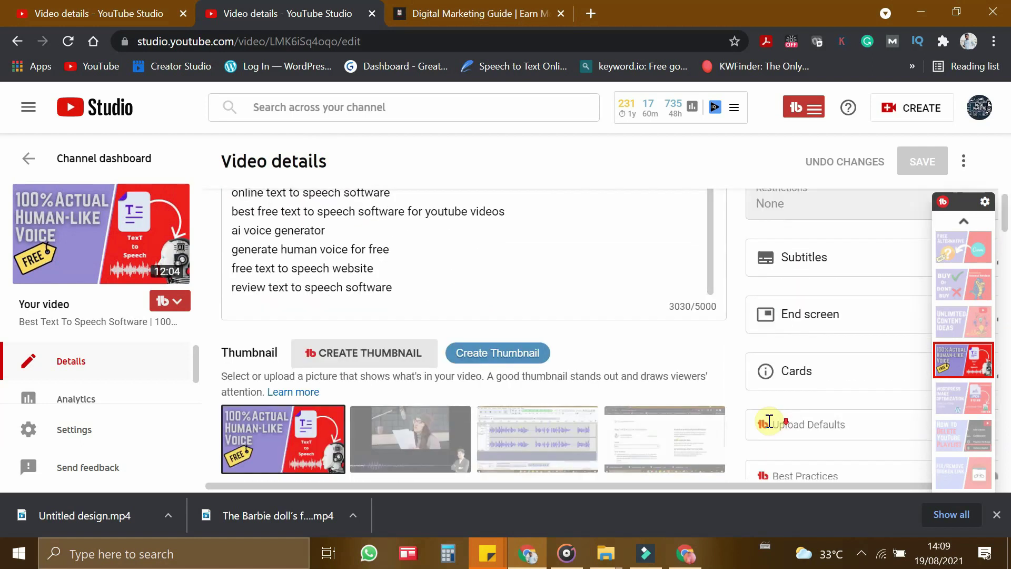
scroll(474, 352, down, 10)
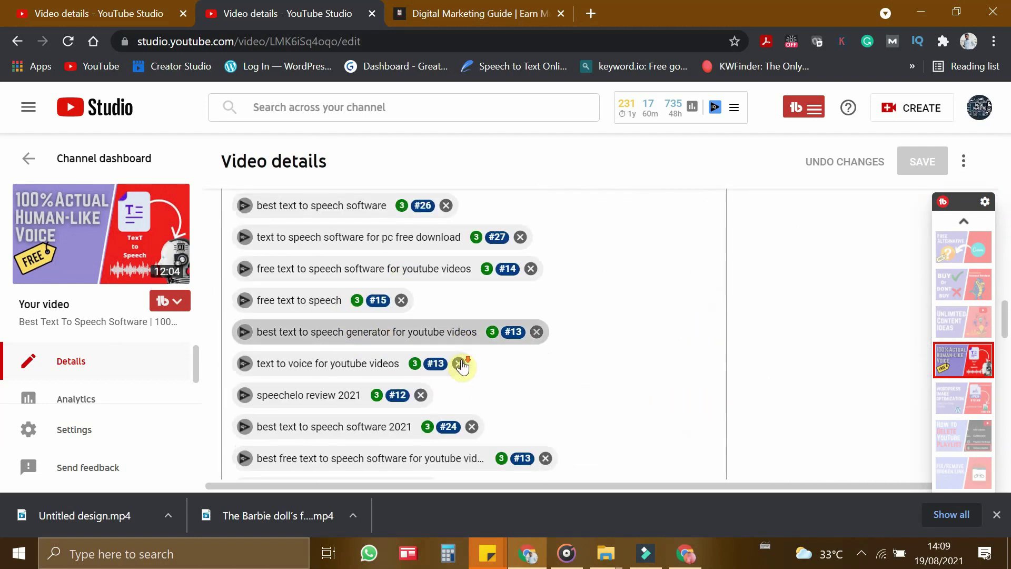
scroll(446, 451, down, 2)
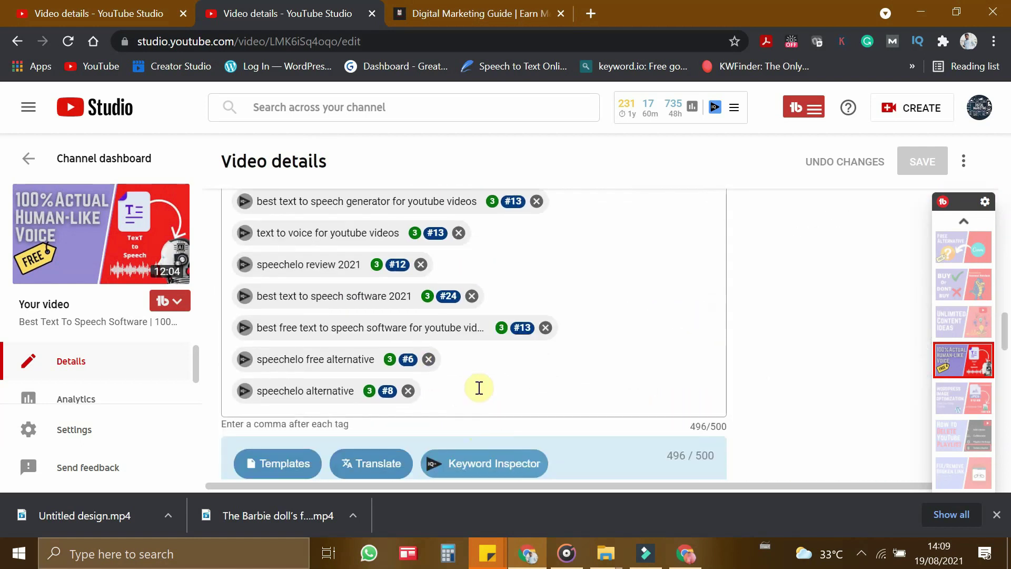
scroll(497, 400, up, 2)
scroll(548, 347, down, 2)
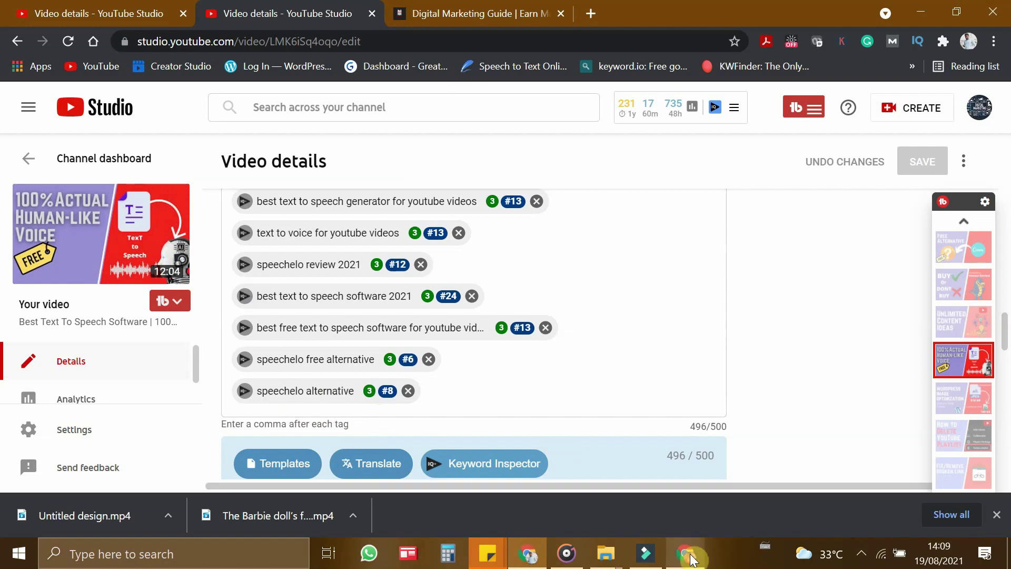
Search YouTube for 'speechelo alternative' and scroll through the results.
click(688, 554)
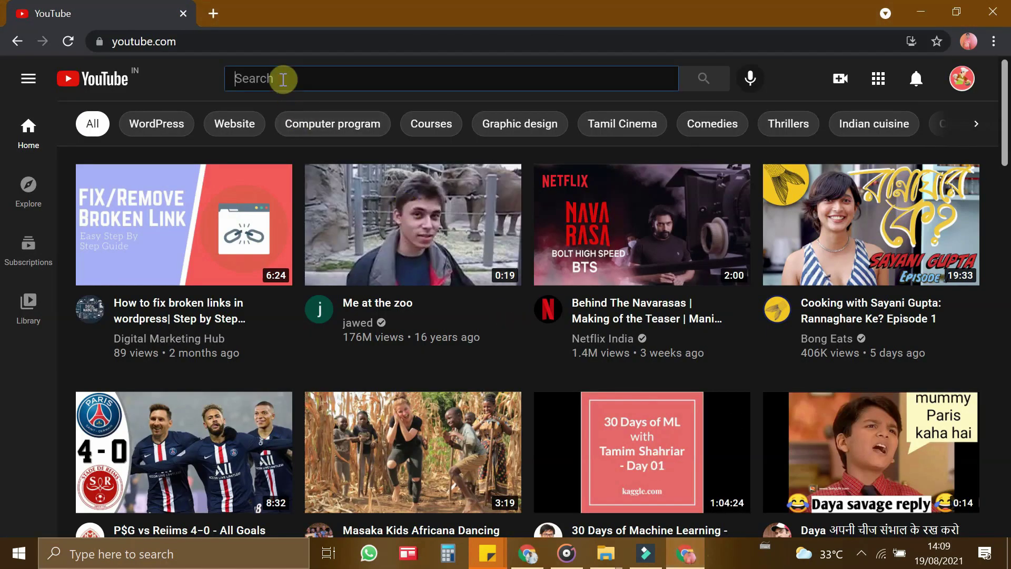
text(speechelo alternative)
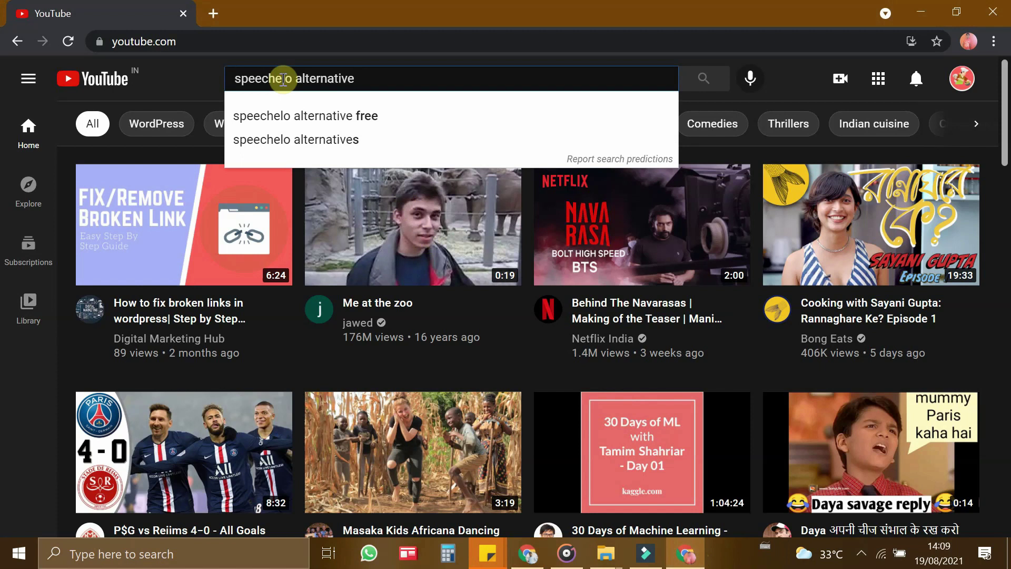
key(Return)
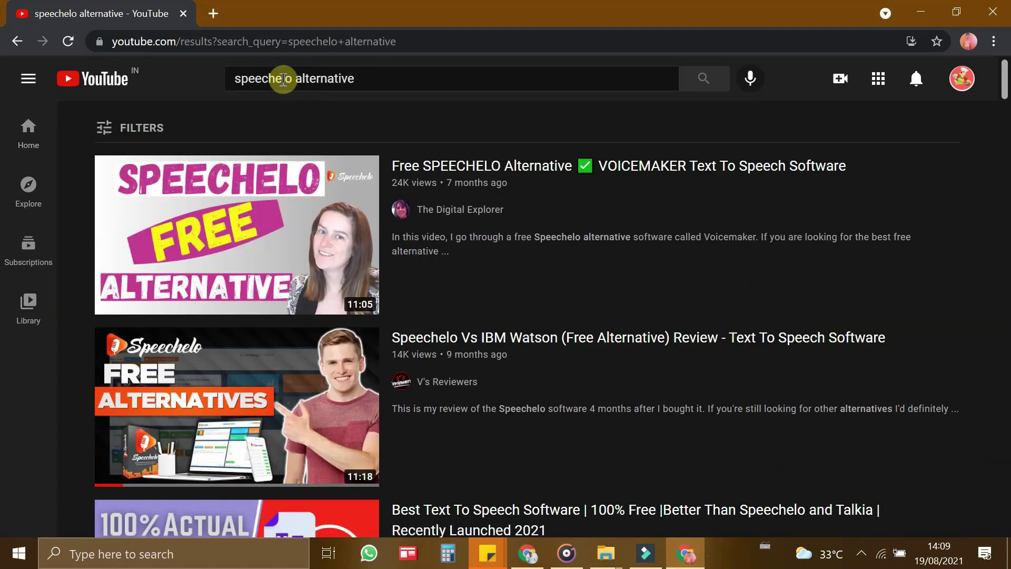
scroll(338, 211, down, 3)
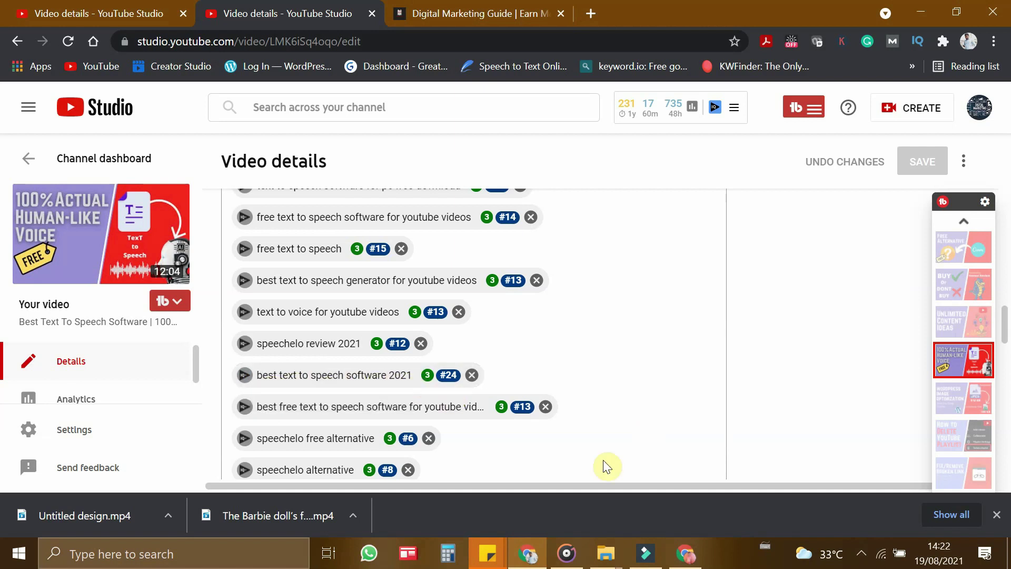
Search YouTube for 'best text to speech software 2021' and scan the results.
click(703, 554)
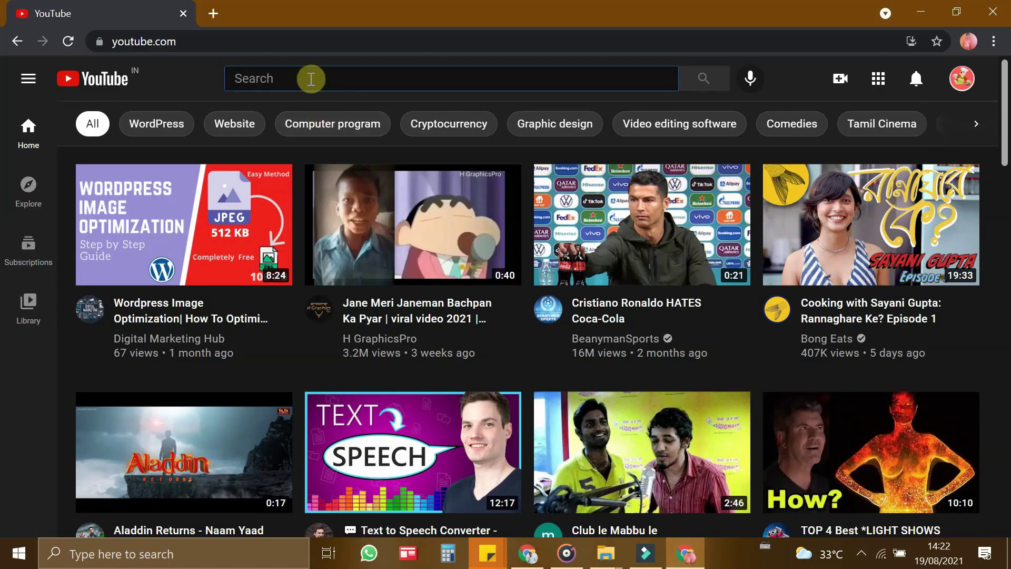
text(best text to speech software 2021)
key(Return)
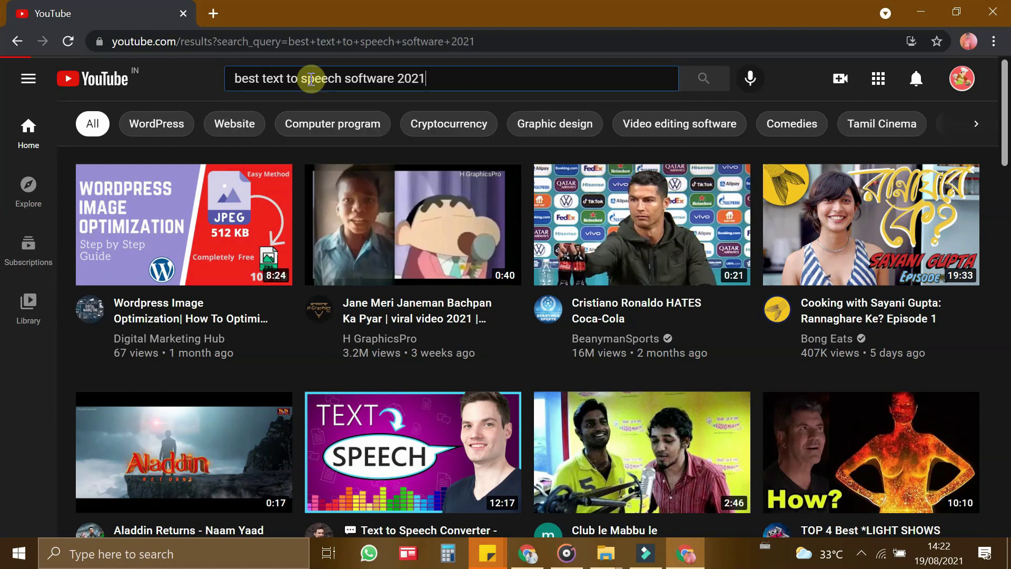
scroll(649, 467, down, 8)
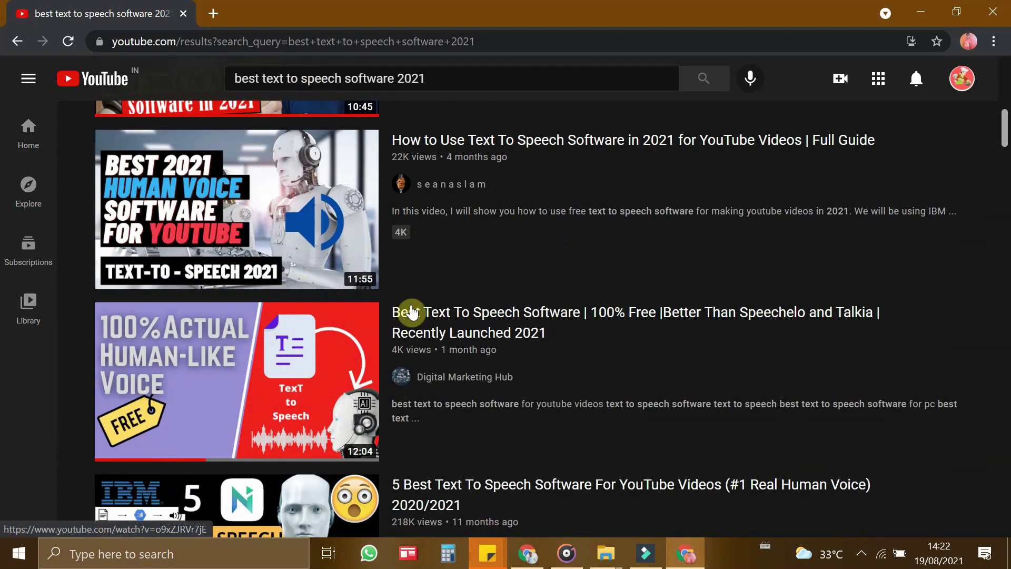
mouse_move(461, 392)
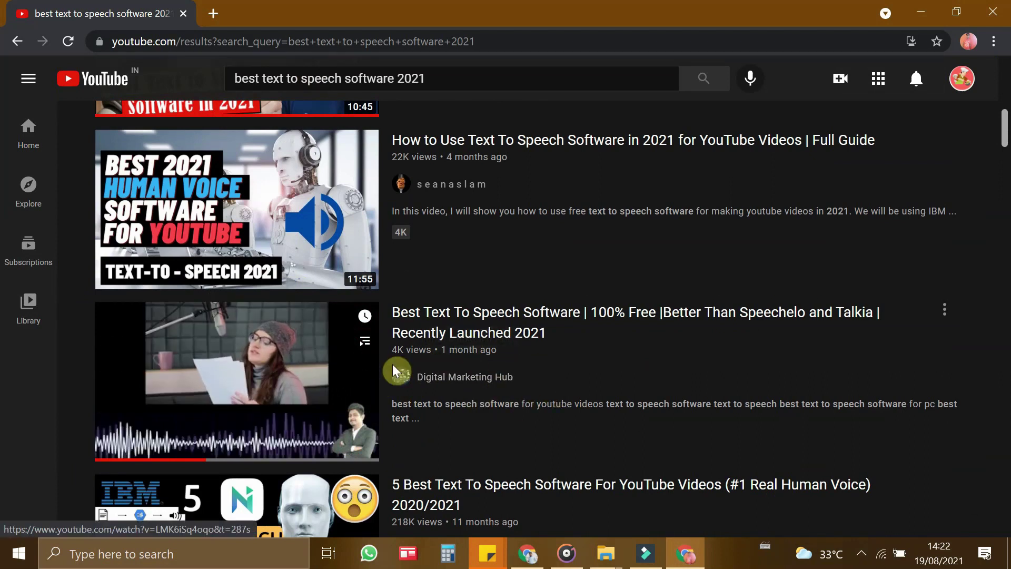
scroll(404, 466, up, 1)
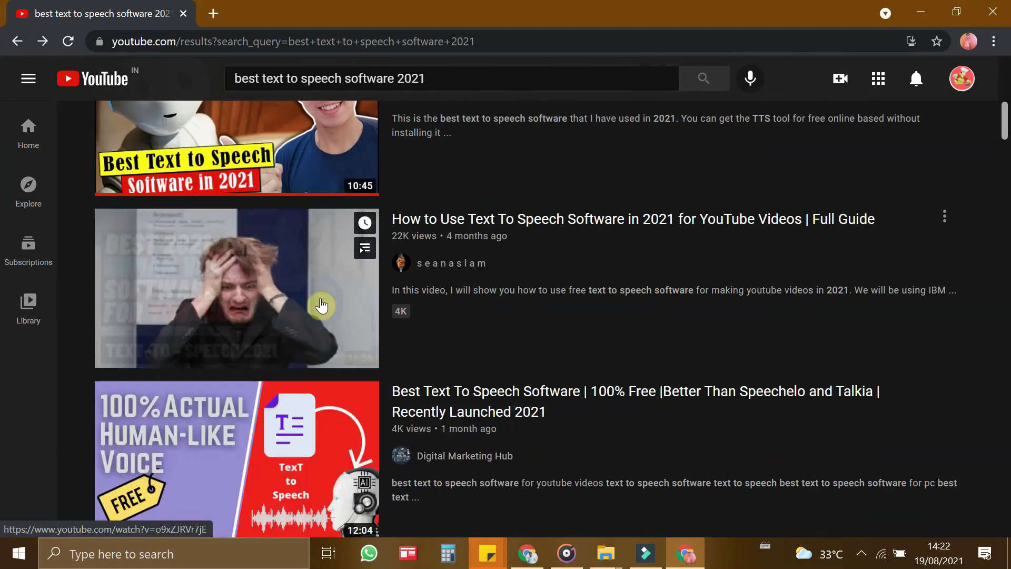
Open two text-to-speech videos from the results, pausing playback and the ad, then return.
click(295, 266)
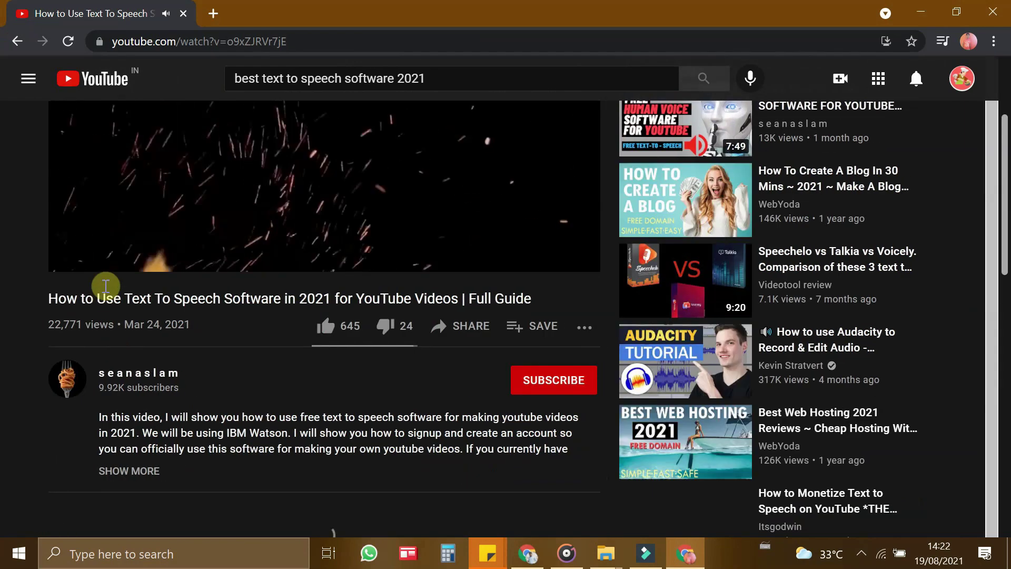
click(78, 258)
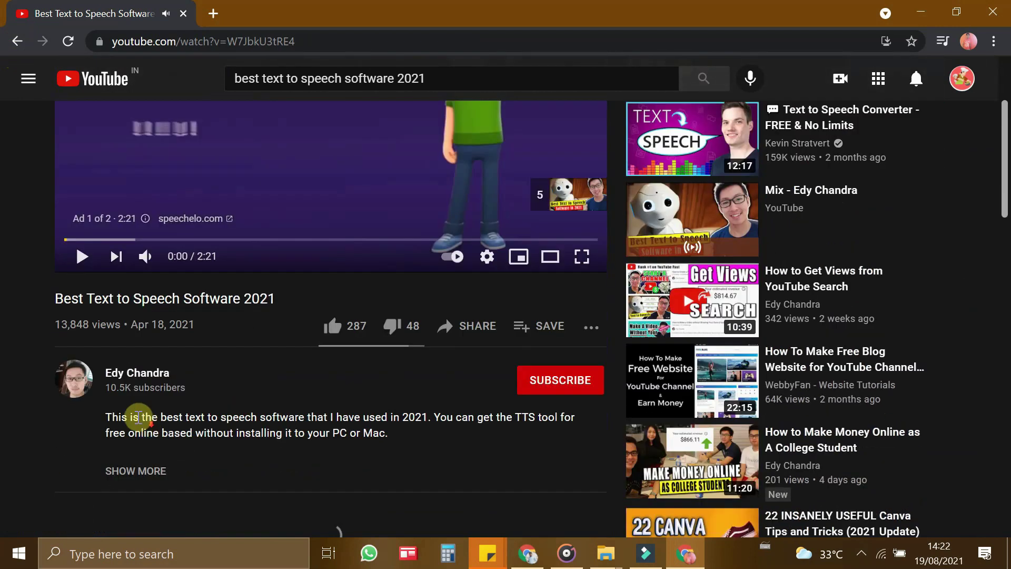
click(17, 41)
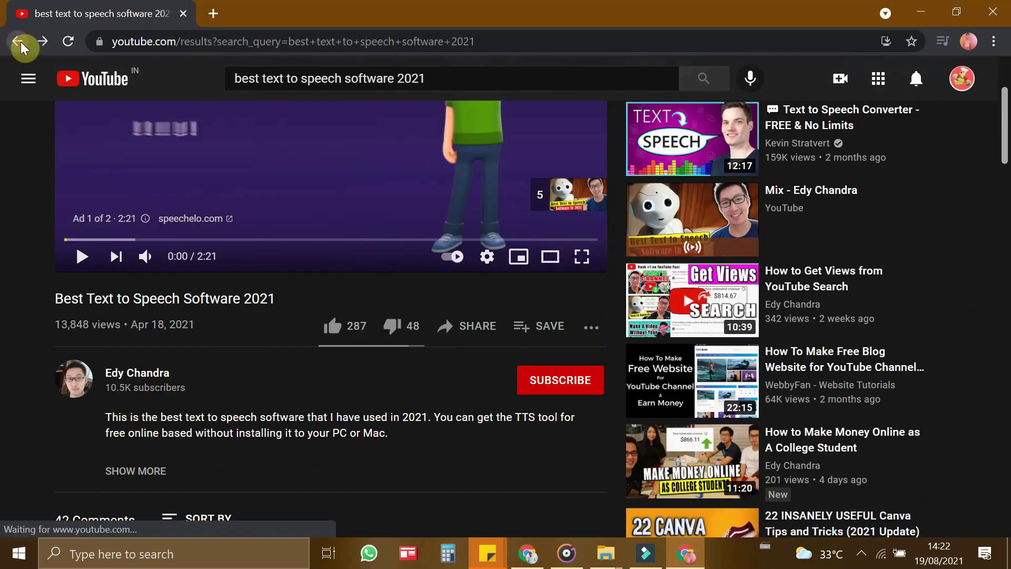
scroll(321, 331, down, 5)
click(322, 331)
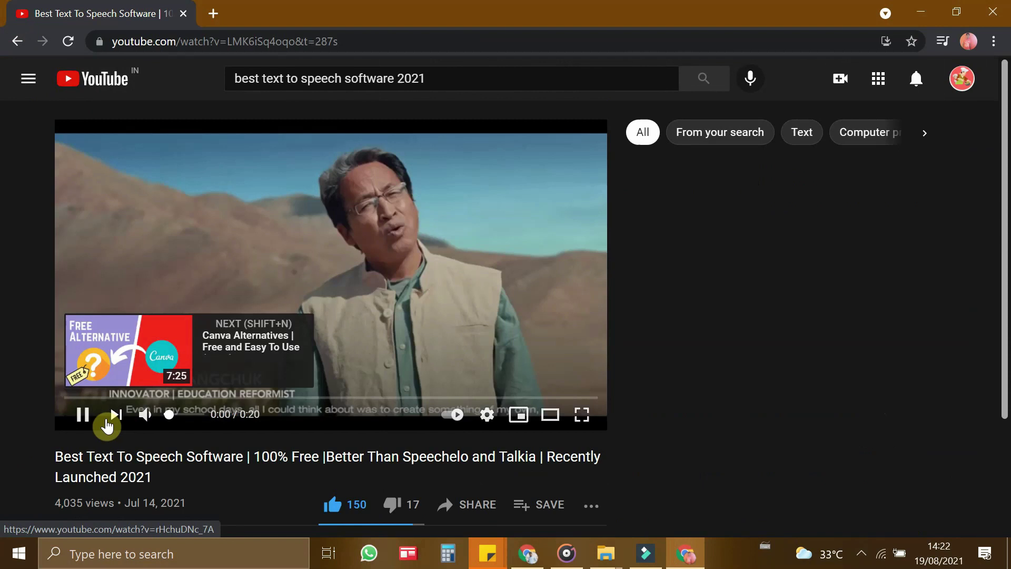
click(86, 417)
scroll(136, 448, down, 2)
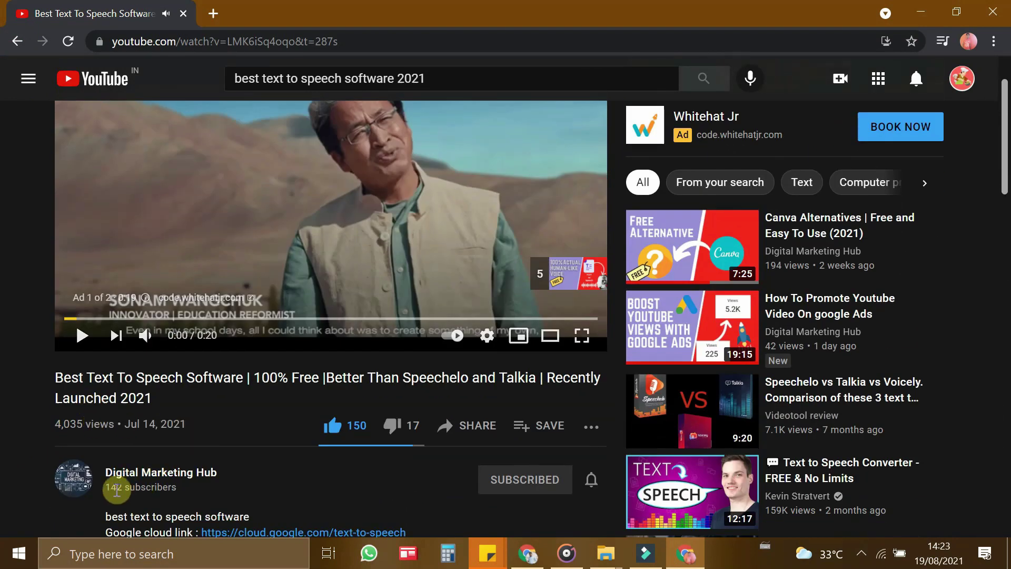
scroll(158, 464, down, 2)
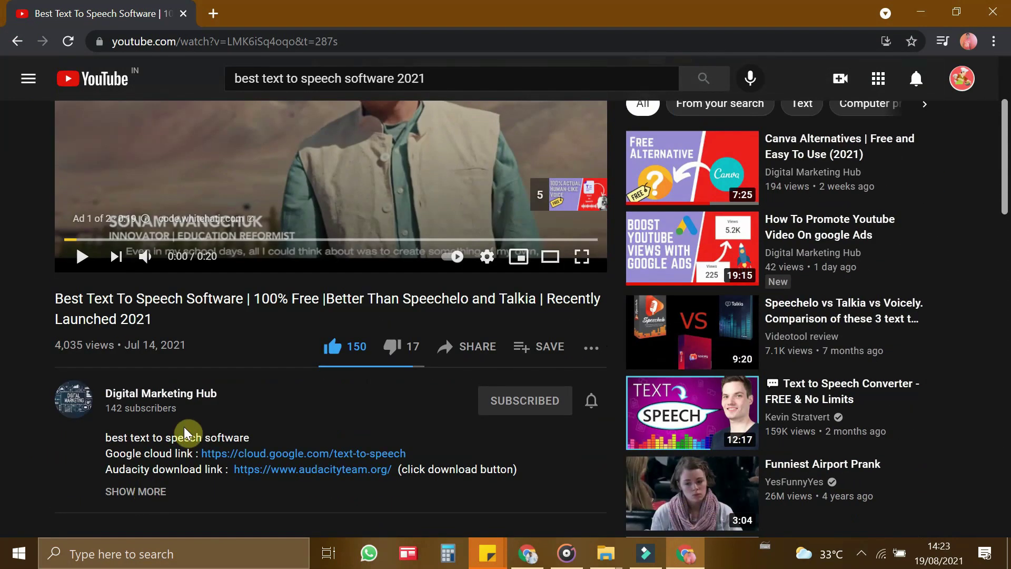
scroll(188, 425, up, 2)
click(26, 52)
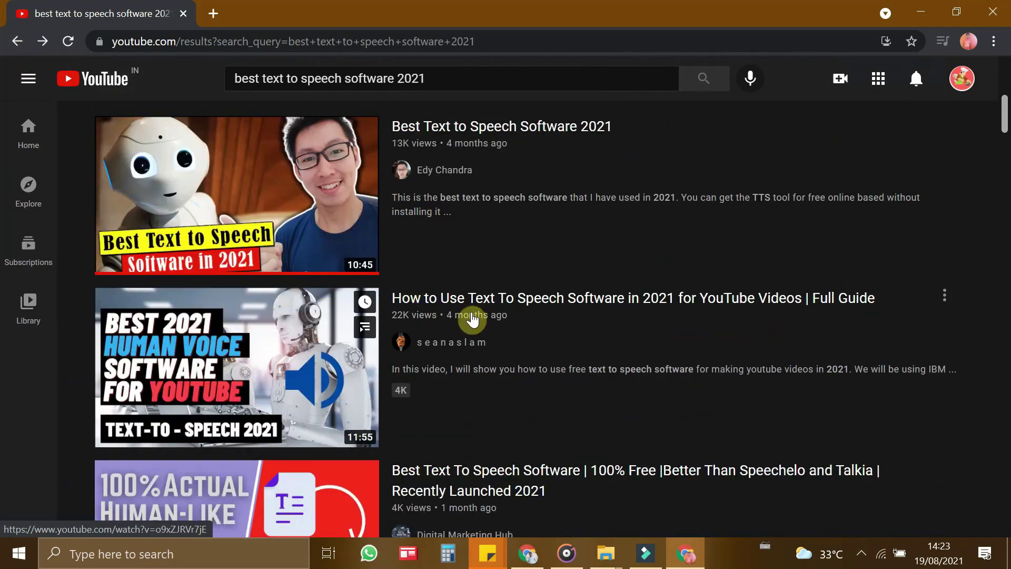
Scroll the search results to locate the channel's video ranking.
scroll(528, 397, down, 1)
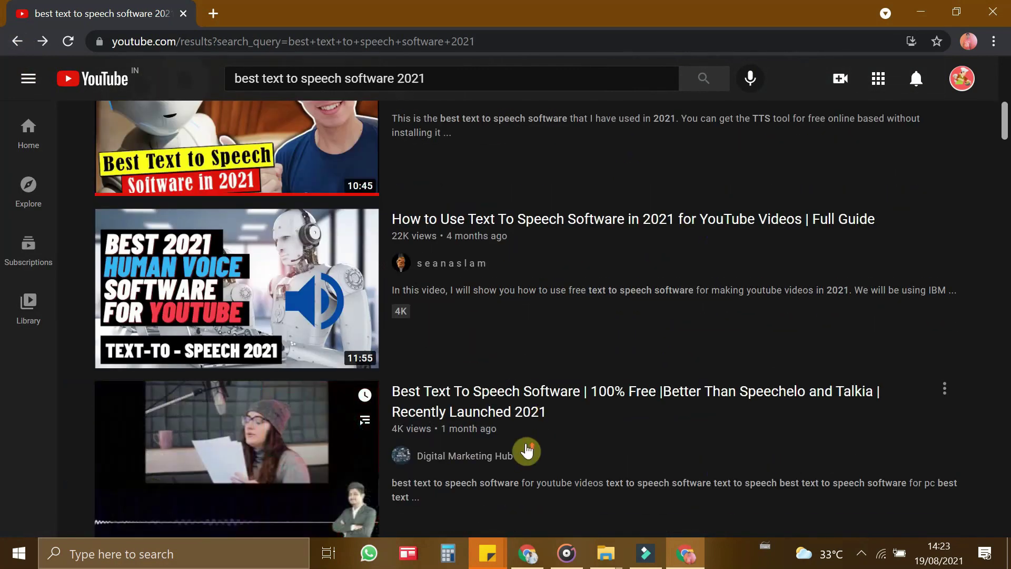
scroll(474, 243, up, 3)
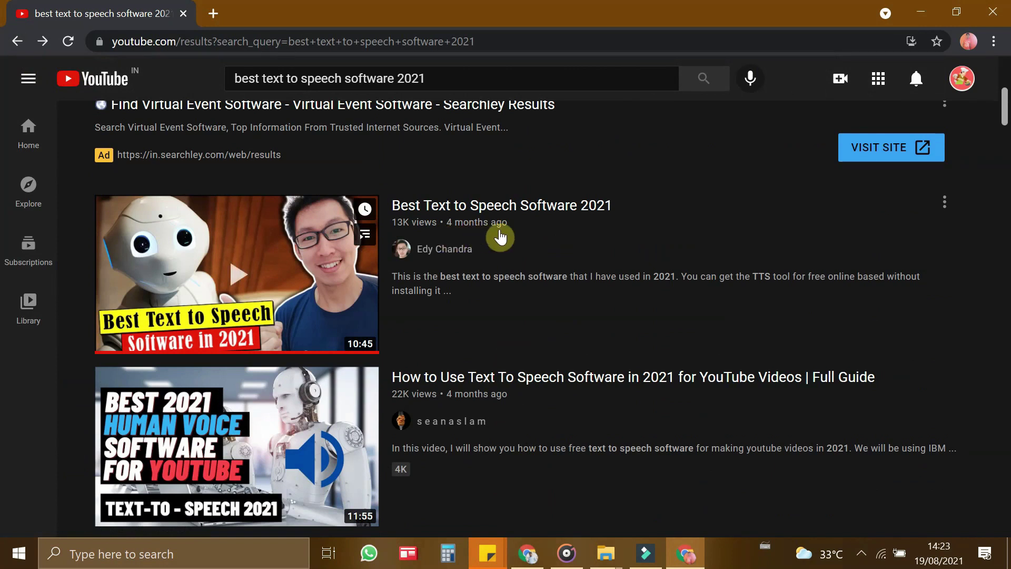
scroll(500, 237, down, 4)
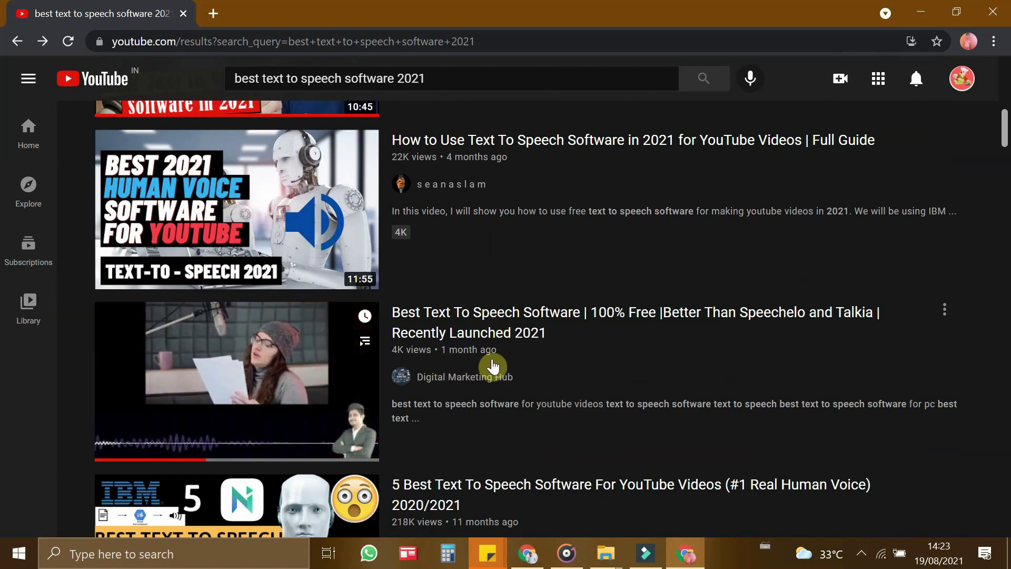
scroll(495, 365, up, 1)
scroll(489, 369, down, 1)
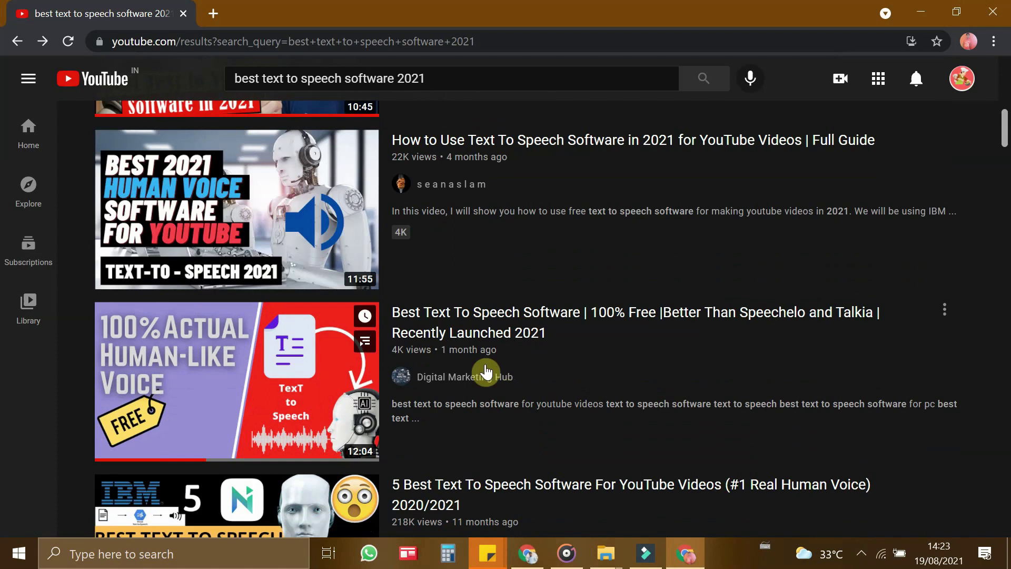
mouse_move(493, 338)
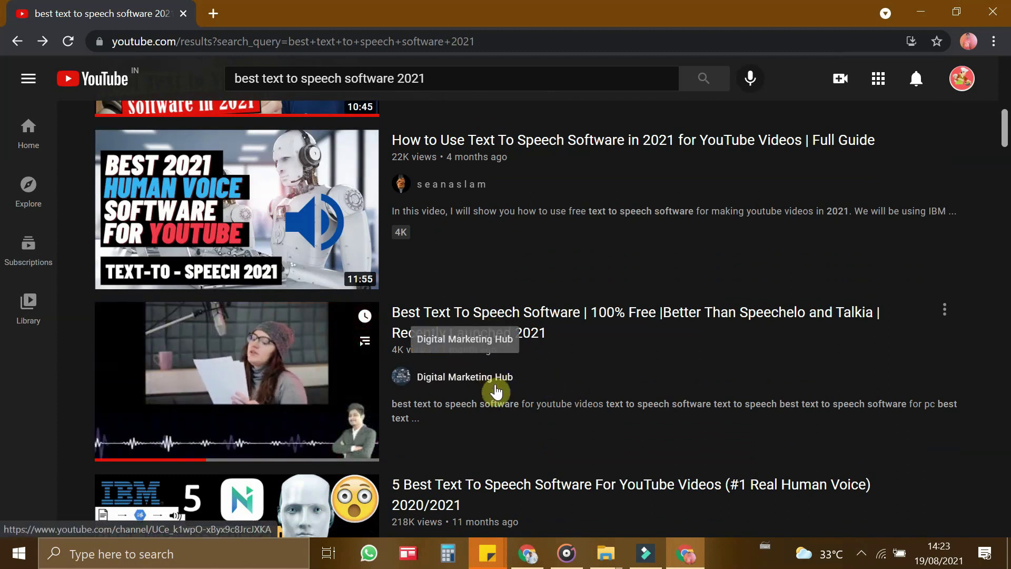
scroll(496, 391, up, 4)
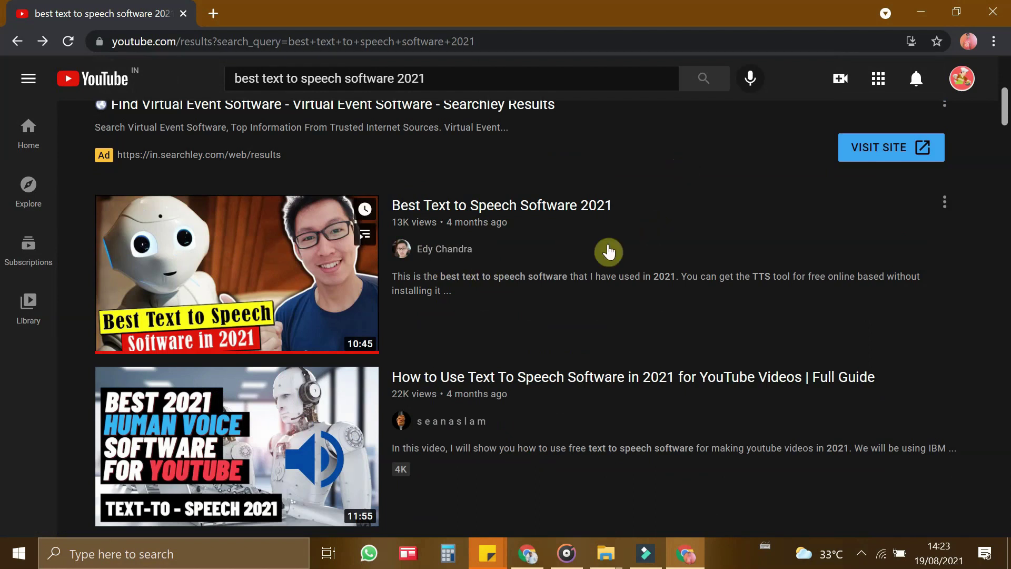
scroll(609, 252, down, 4)
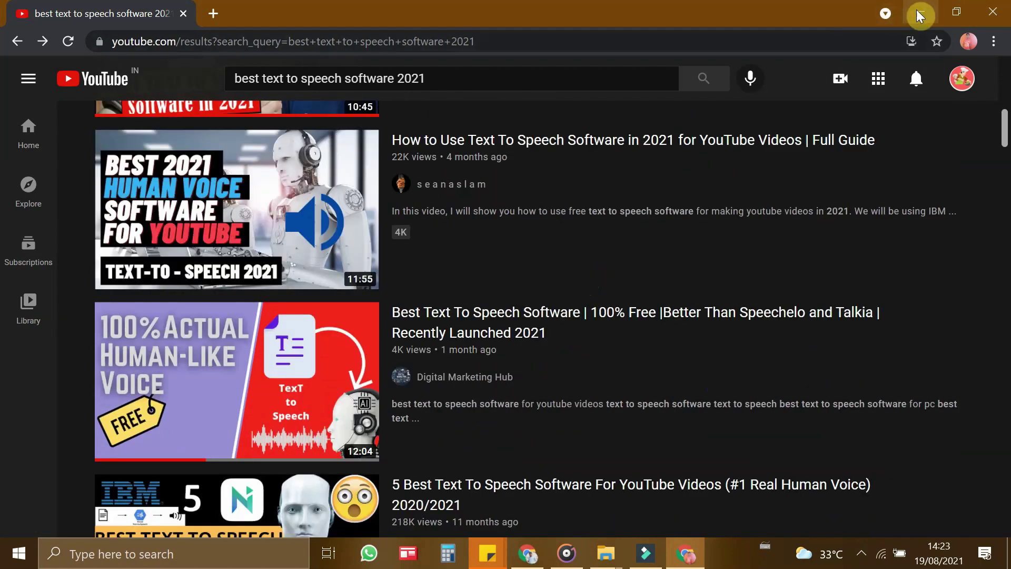
Minimise YouTube and scroll the Studio video details to review the description.
click(919, 16)
scroll(537, 346, down, 3)
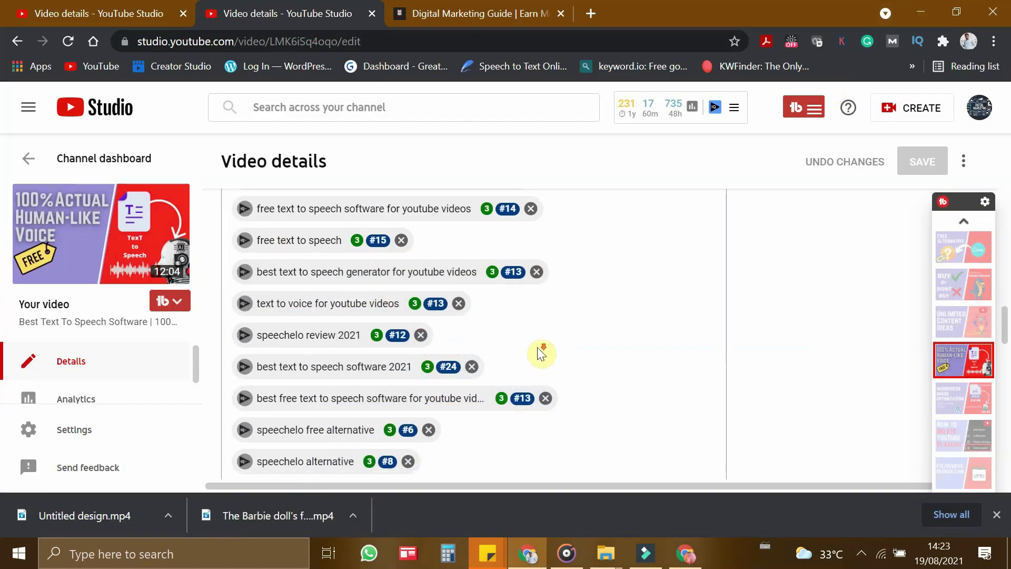
scroll(480, 346, up, 3)
scroll(569, 319, up, 15)
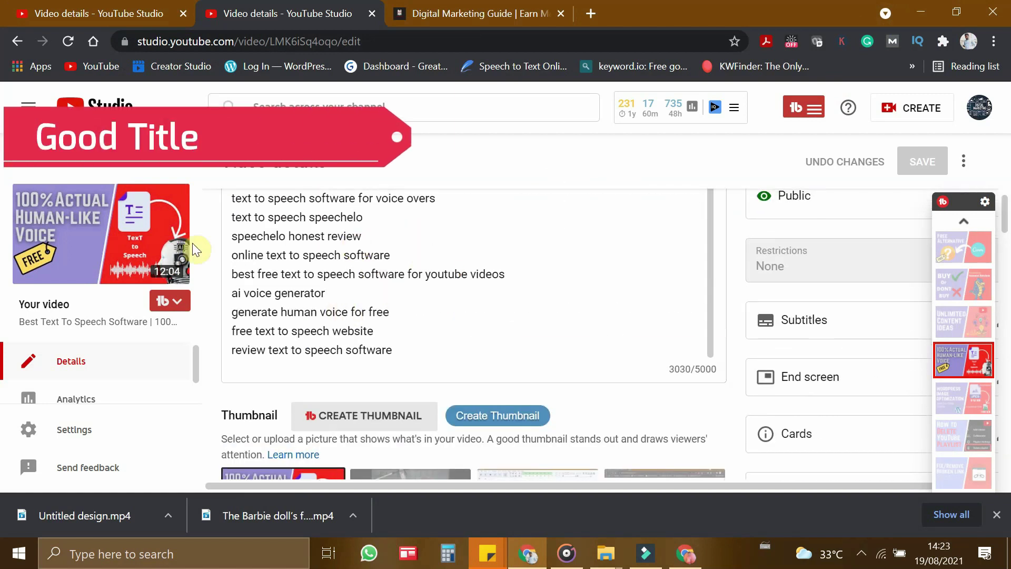
scroll(449, 284, up, 1)
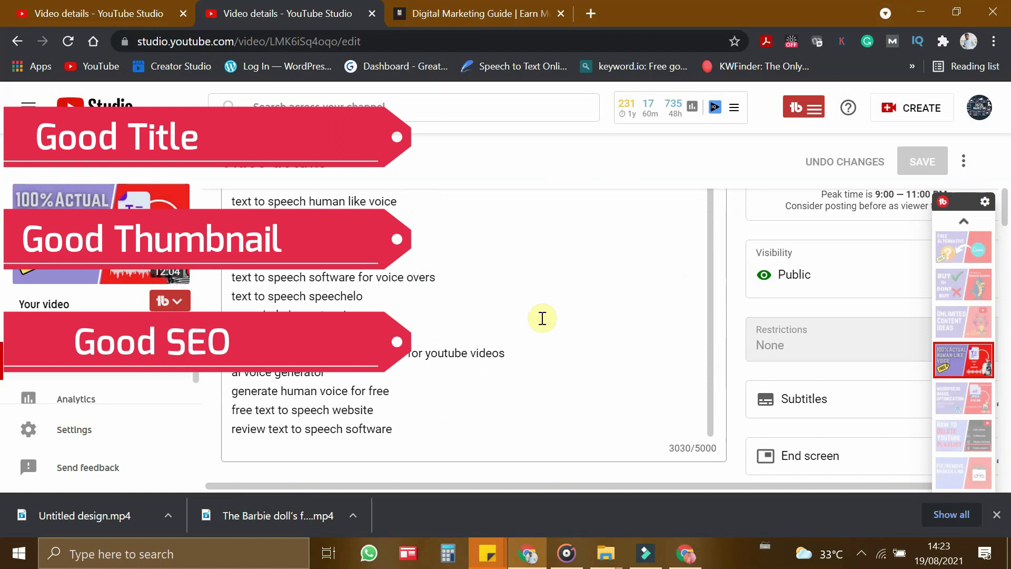
scroll(737, 408, down, 1)
scroll(734, 402, down, 15)
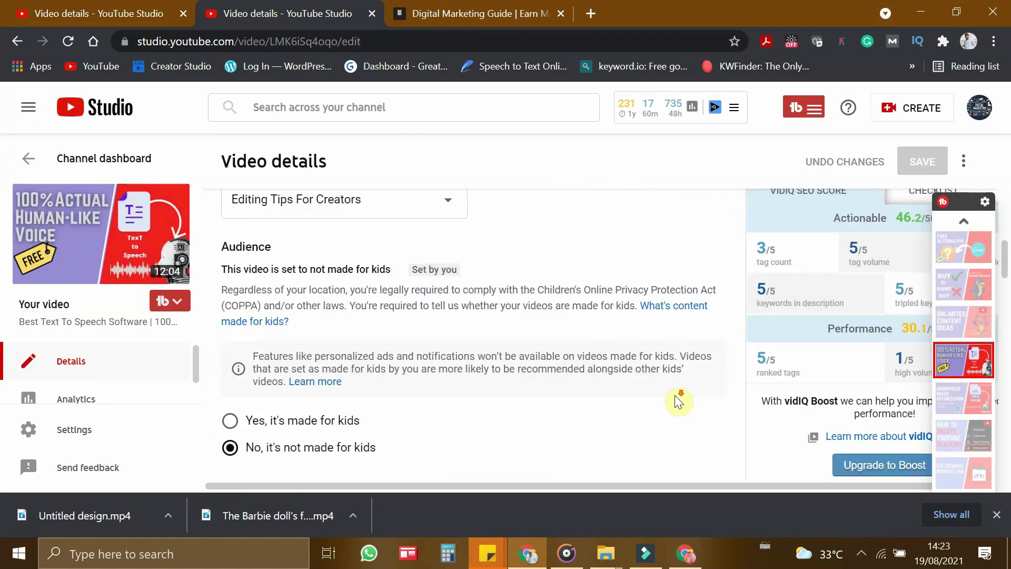
scroll(541, 347, down, 3)
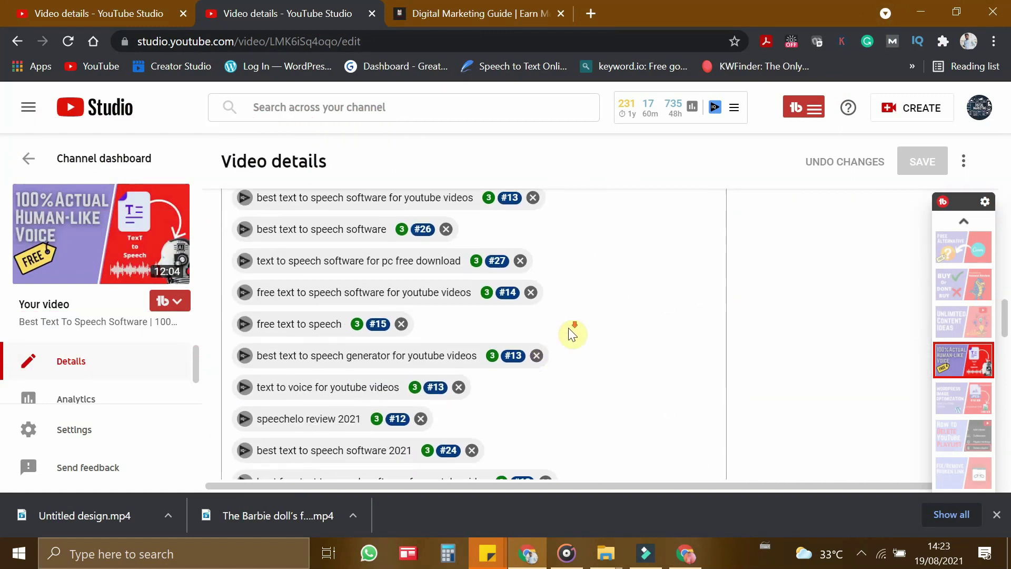
scroll(571, 378, down, 2)
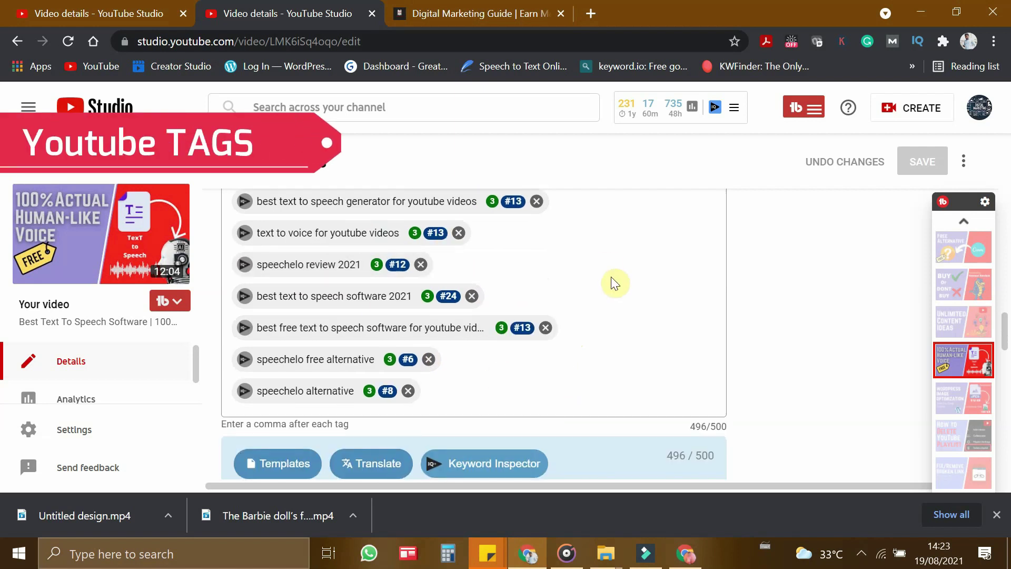
Scroll back and forth to review the full tag list and its rank badges.
scroll(611, 277, up, 8)
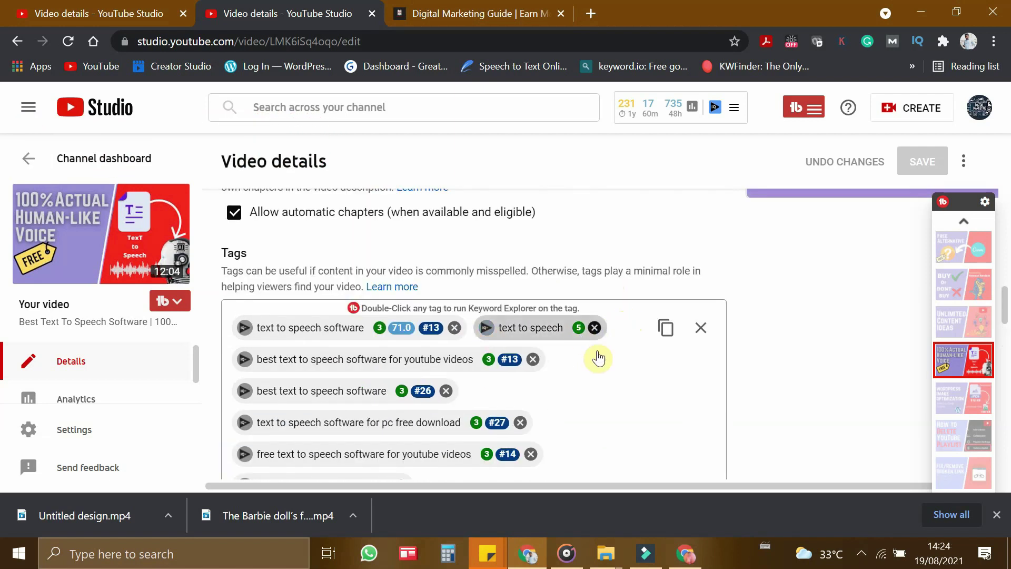
scroll(479, 318, down, 8)
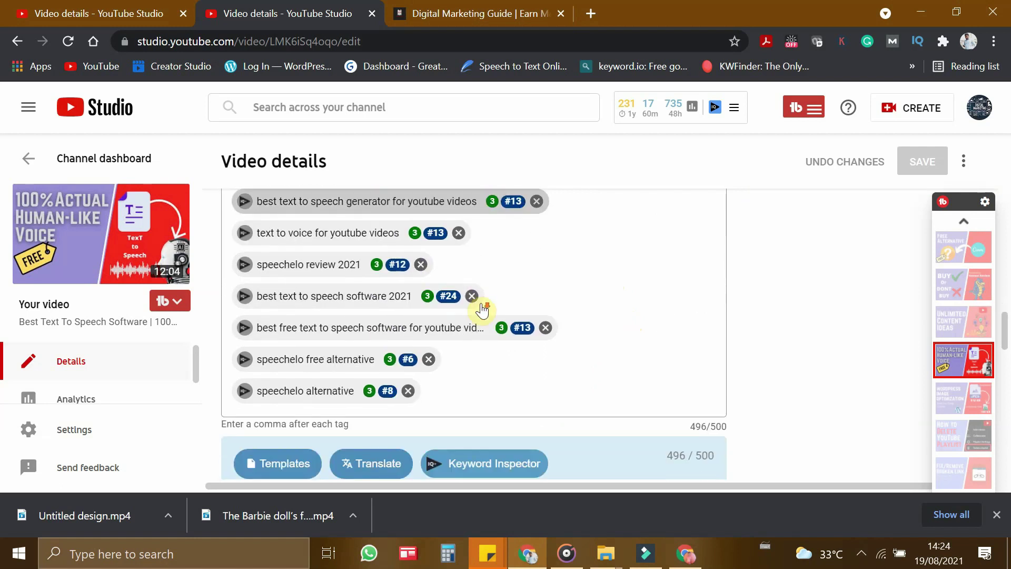
scroll(482, 303, up, 5)
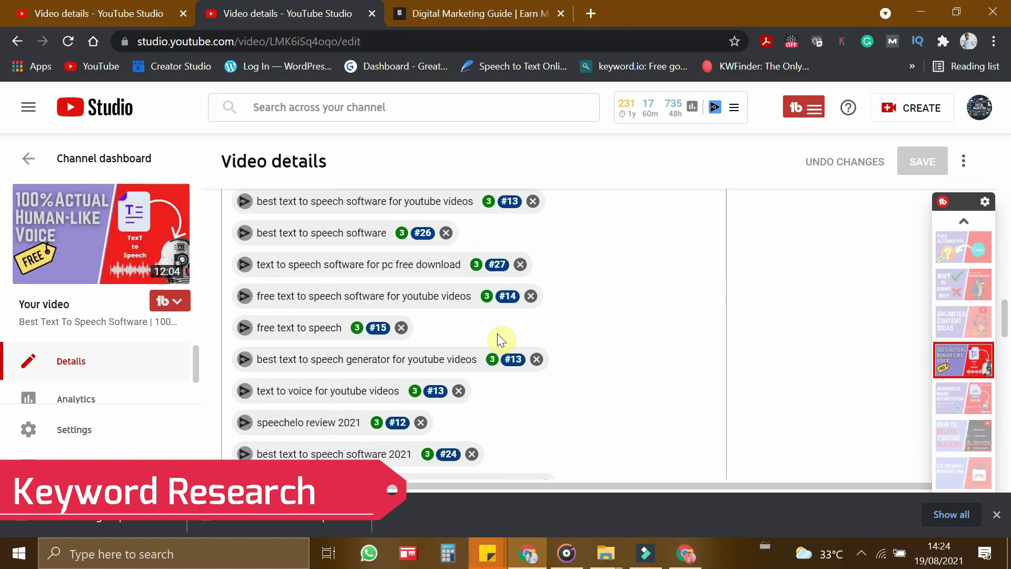
scroll(497, 333, down, 3)
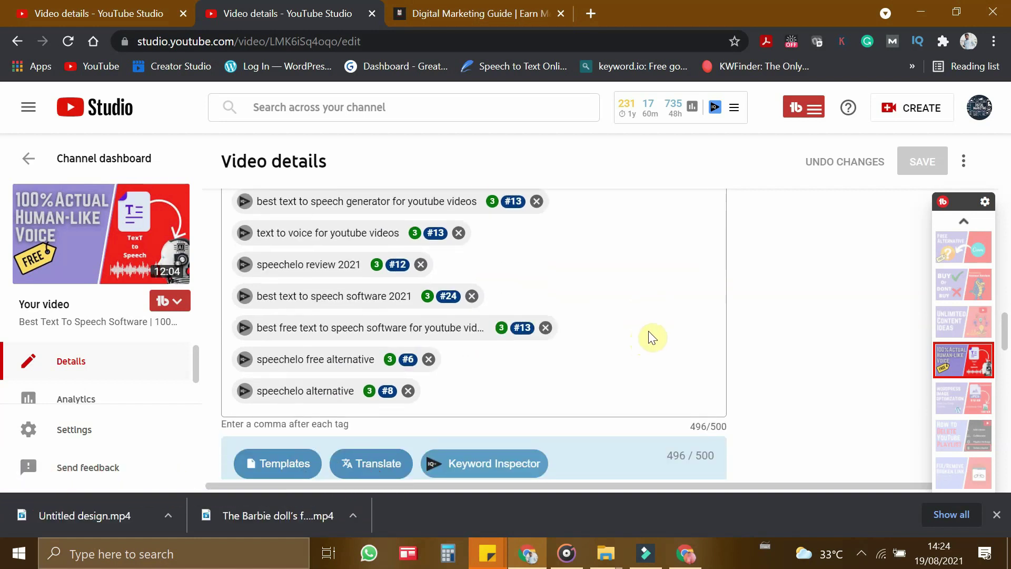
scroll(650, 331, up, 2)
scroll(649, 332, down, 2)
scroll(649, 332, up, 3)
scroll(649, 332, down, 3)
scroll(504, 315, up, 3)
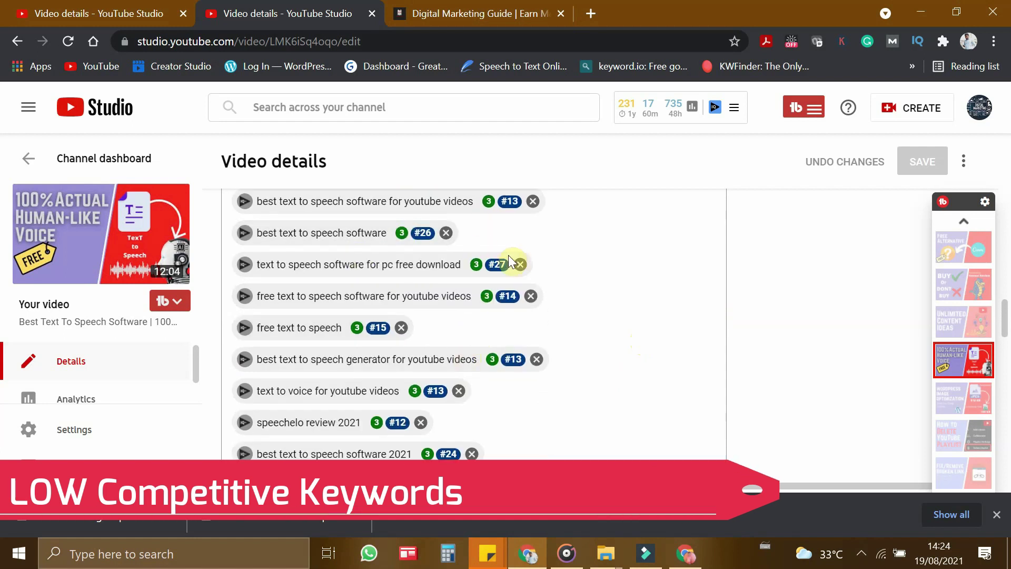
scroll(474, 290, up, 2)
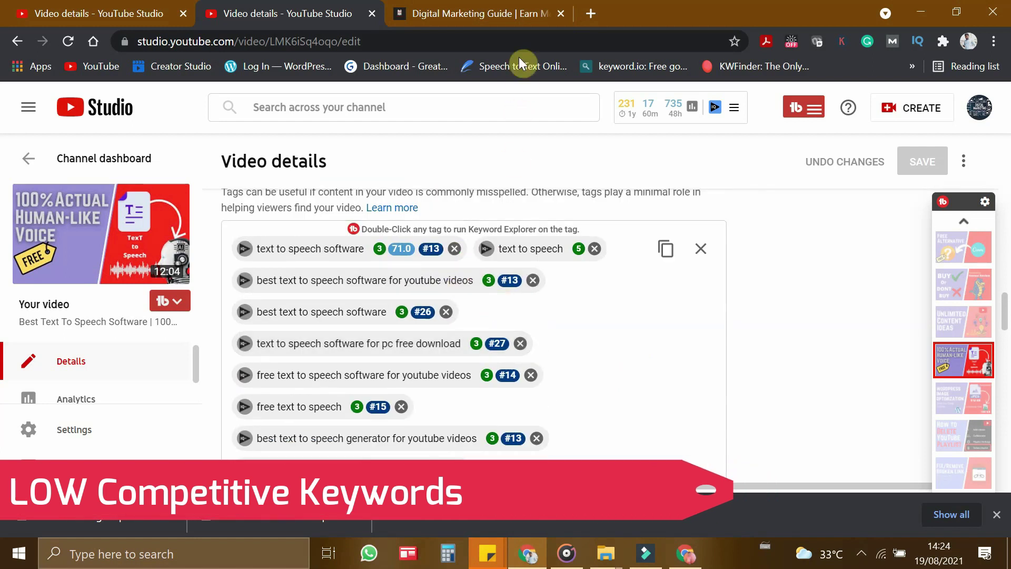
Open the Free Keyword Research Tools article on the Digital Marketing Guide blog and scroll to H Super Tools.
click(510, 8)
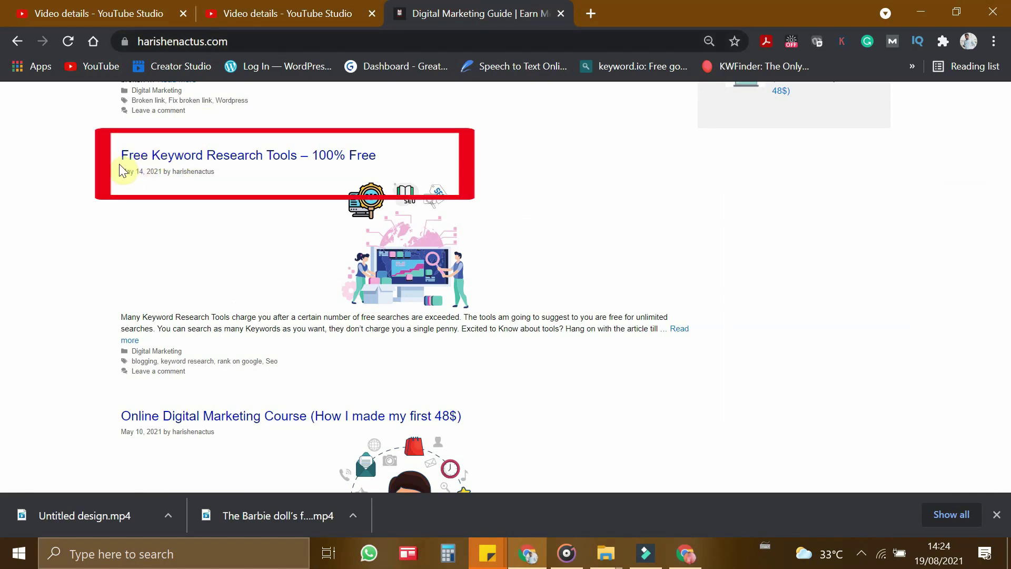
click(294, 158)
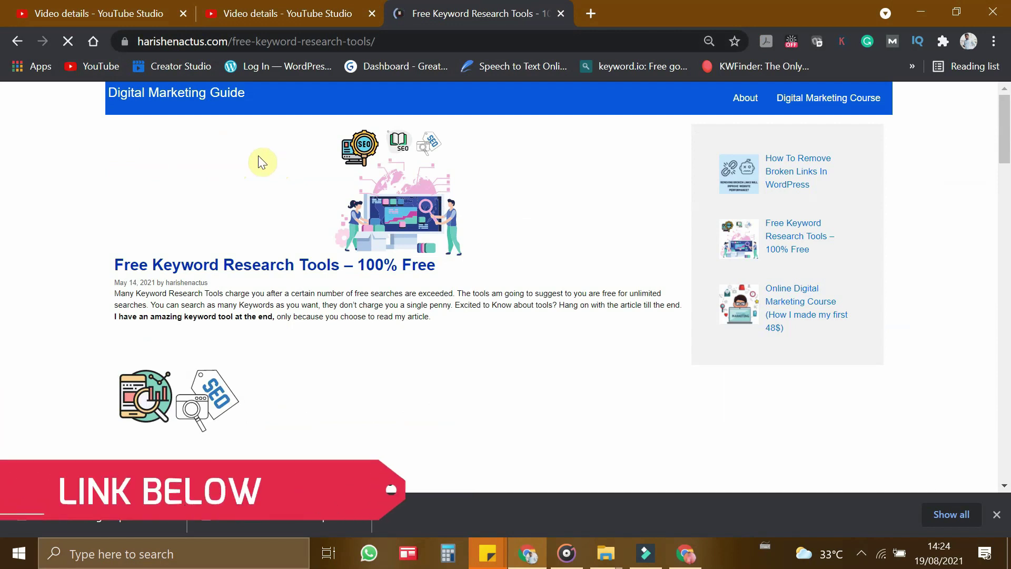
scroll(355, 227, down, 10)
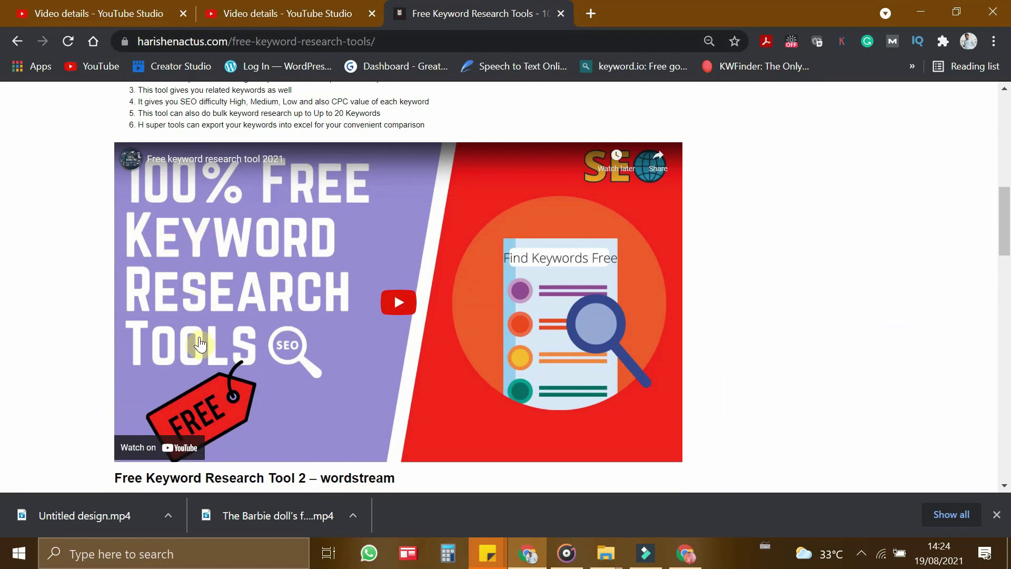
scroll(288, 294, down, 1)
scroll(321, 265, up, 1)
scroll(385, 362, up, 8)
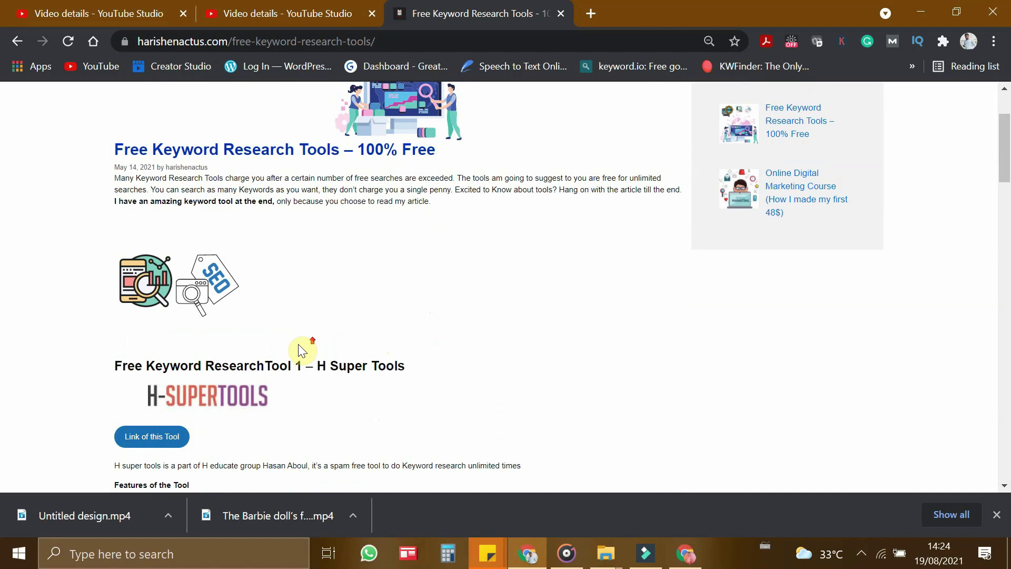
scroll(411, 265, down, 3)
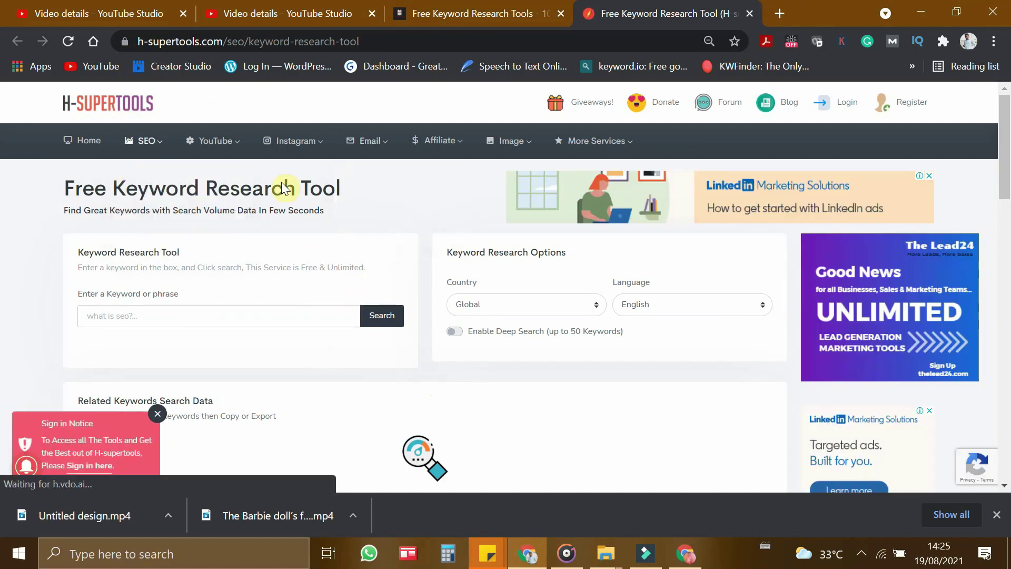
Open H-Supertools' YouTube Keyword Tool page, then return to the Studio video details tab.
mouse_move(227, 138)
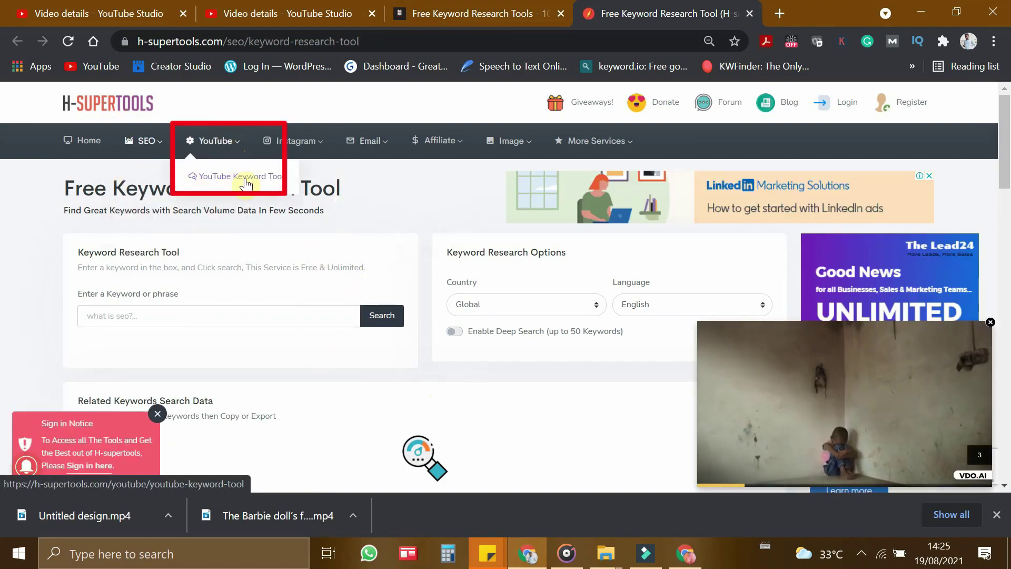
click(264, 177)
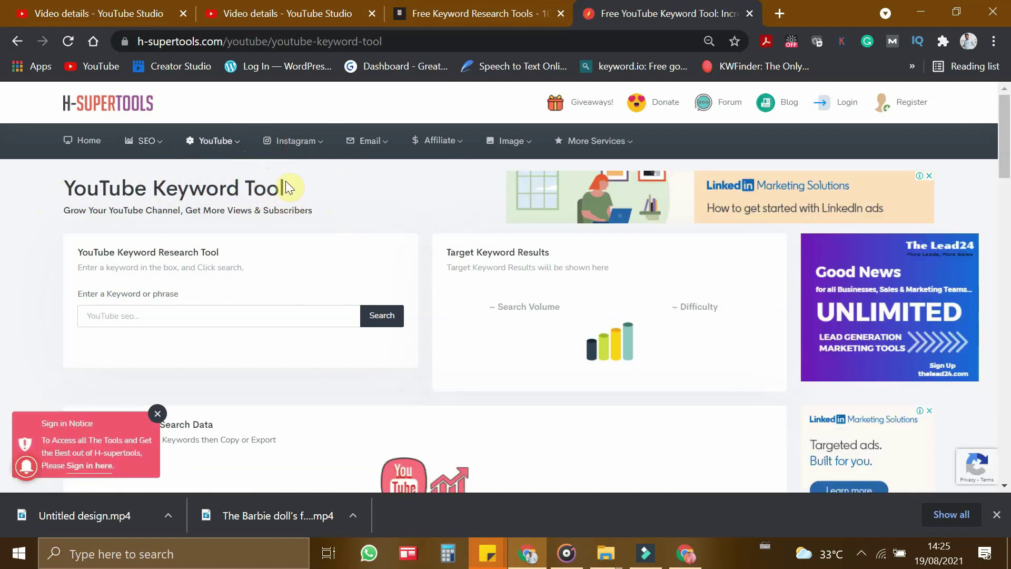
scroll(292, 204, down, 2)
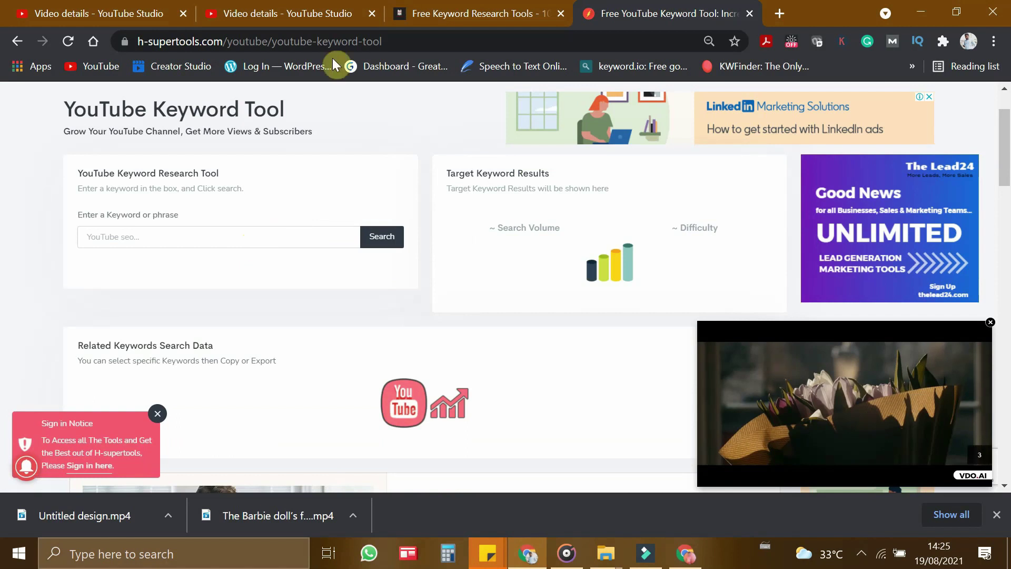
click(316, 11)
Copy 'Best Text To Speech Software' from the video title and go back to the keyword tool.
scroll(368, 206, up, 5)
scroll(367, 205, up, 10)
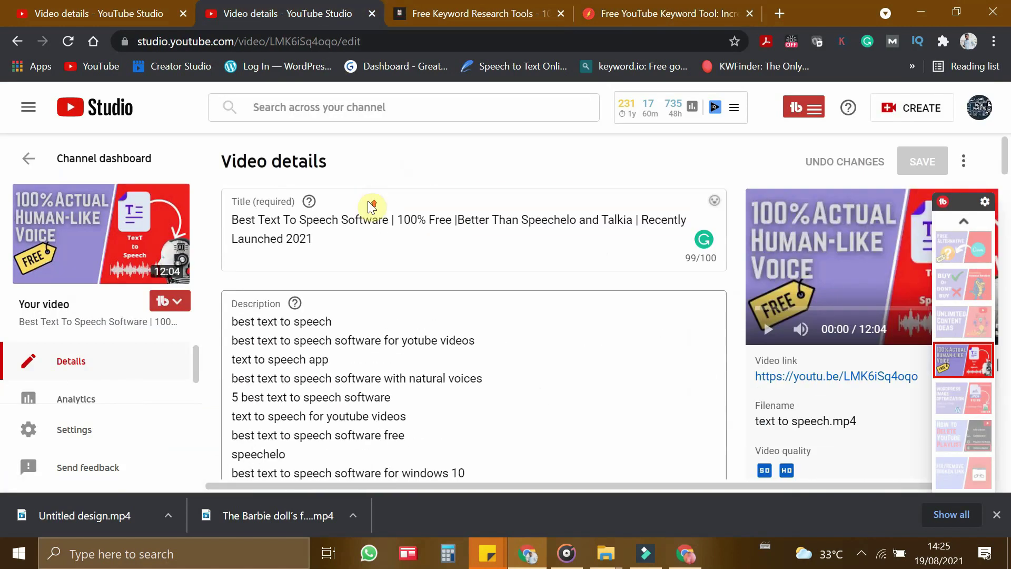
drag(233, 219, 384, 220)
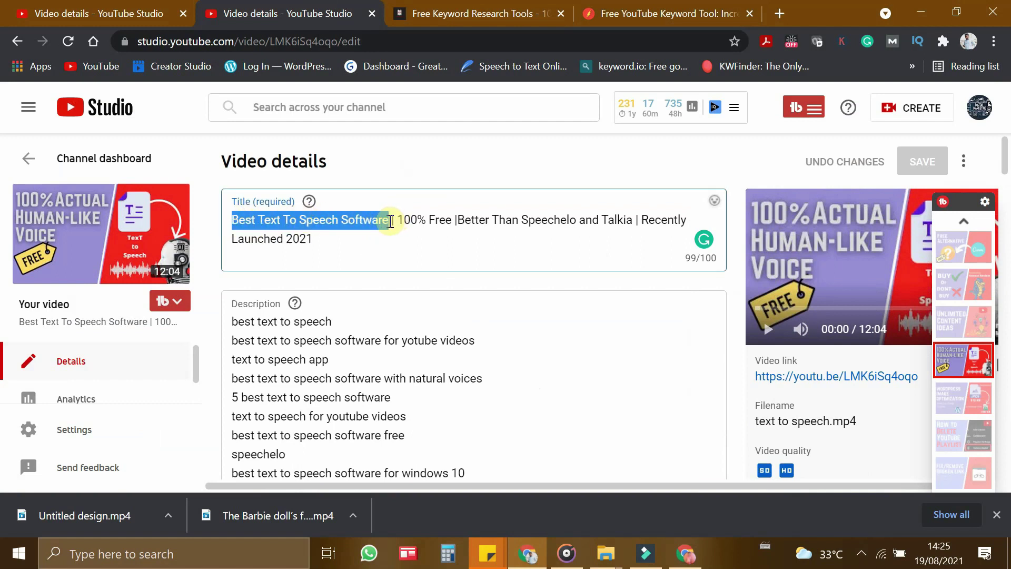
click(667, 13)
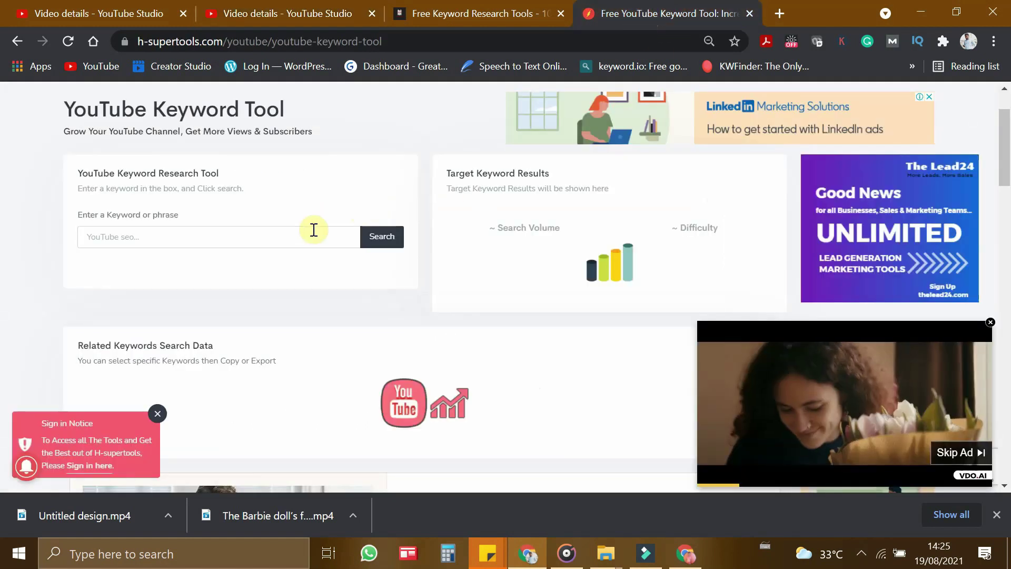
Research the keyword 'Best Text To Speech Software' and note its Low difficulty rating.
click(242, 239)
text(Best Text To Speech Software)
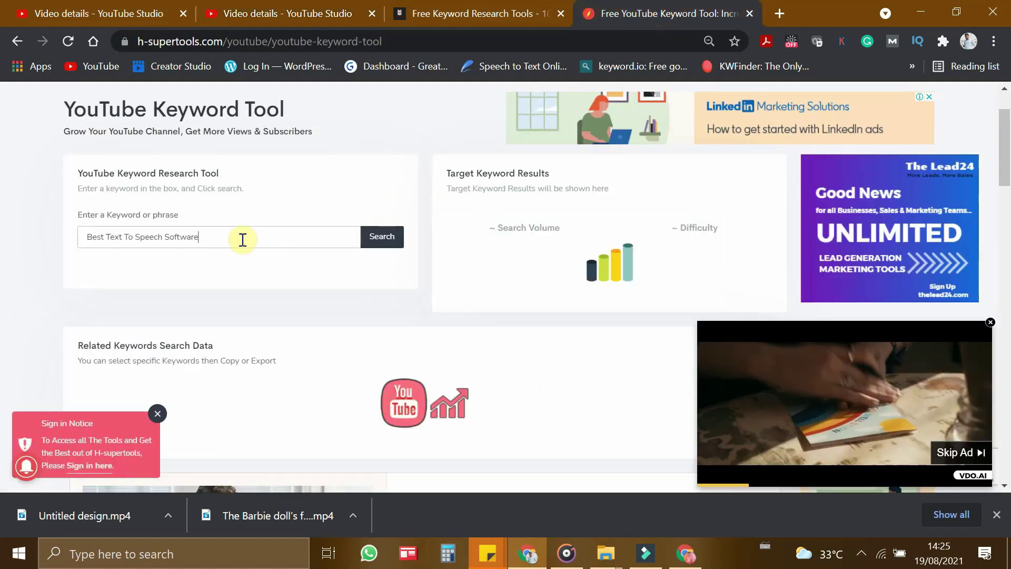
key(Return)
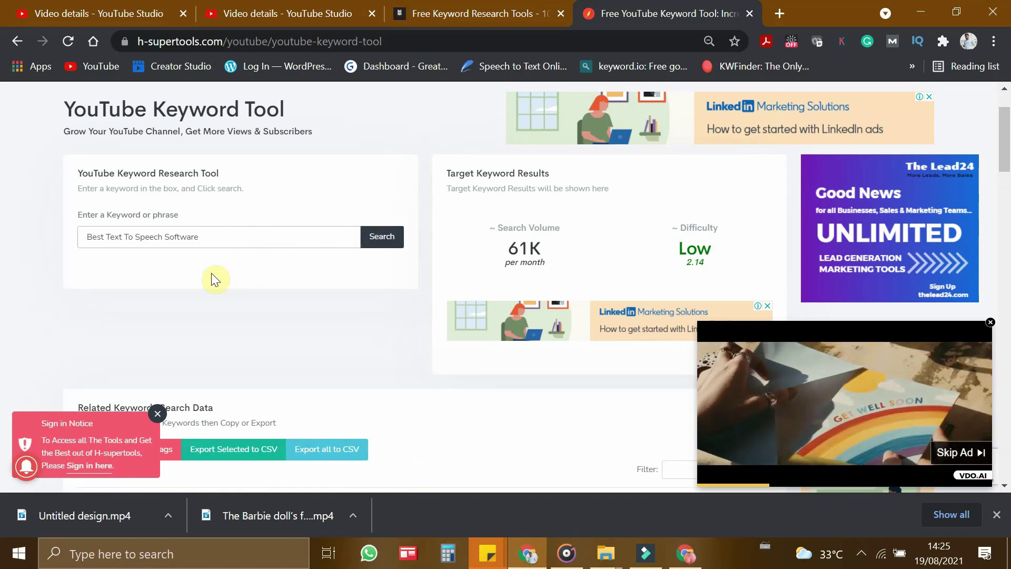
triple_click(132, 237)
double_click(680, 252)
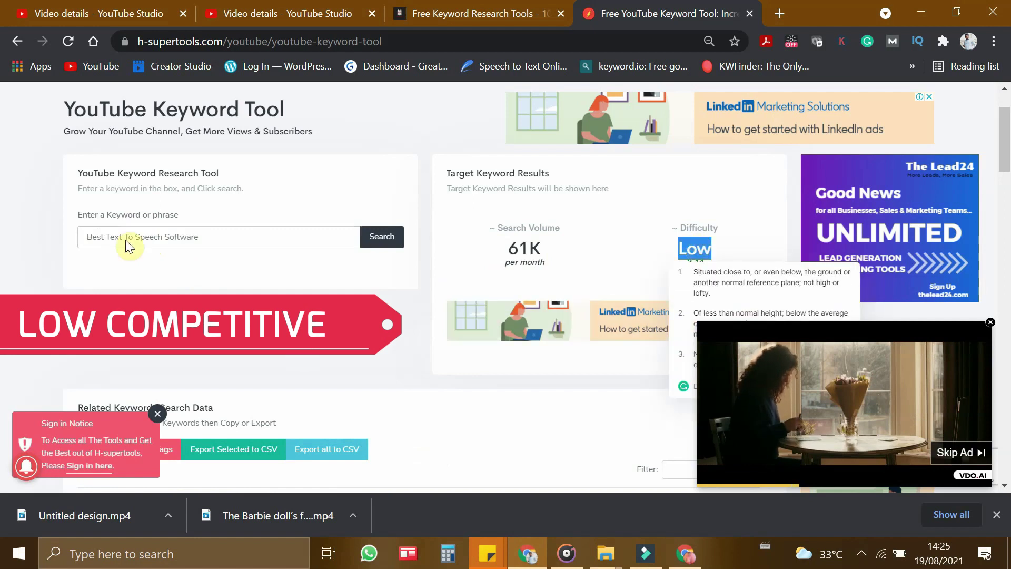
triple_click(175, 237)
Sort the related keywords by difficulty, closing a video ad along the way.
scroll(216, 293, down, 6)
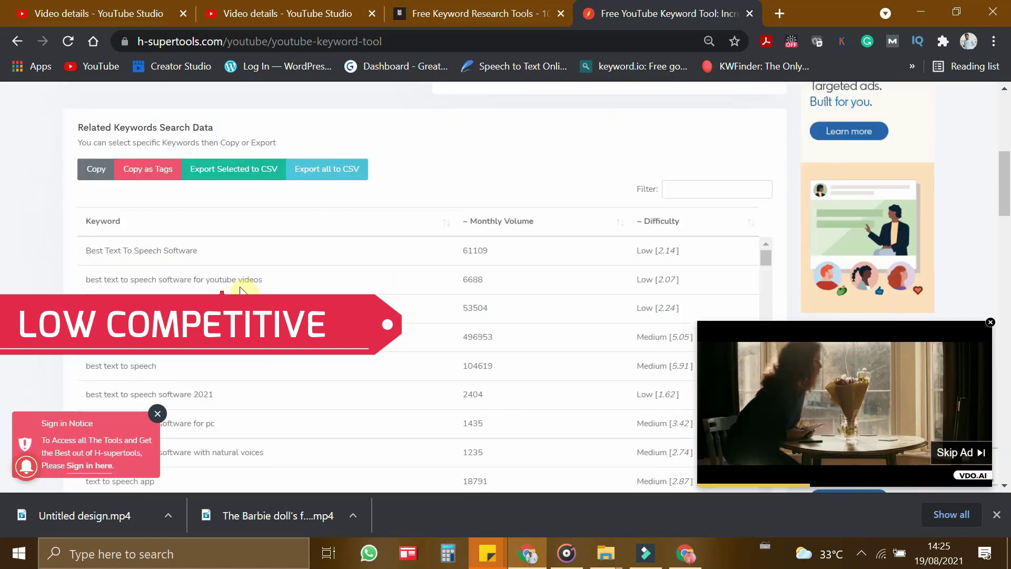
scroll(256, 279, down, 10)
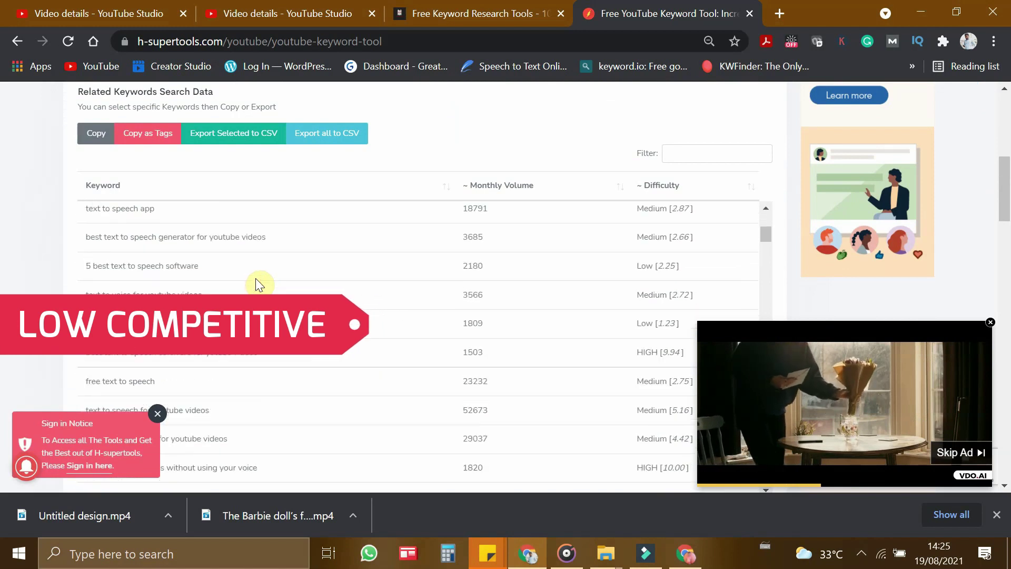
scroll(254, 278, up, 5)
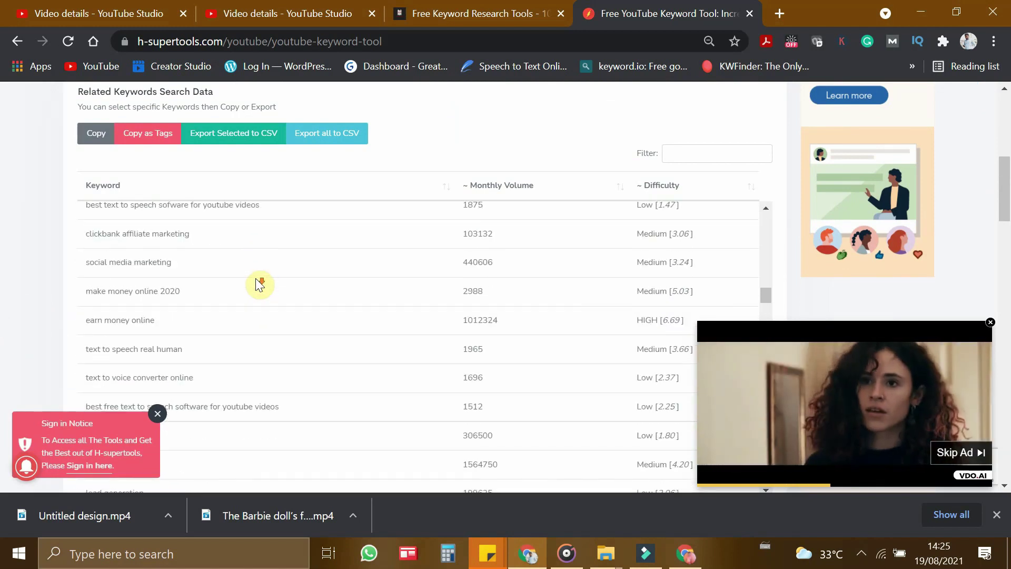
scroll(413, 263, up, 15)
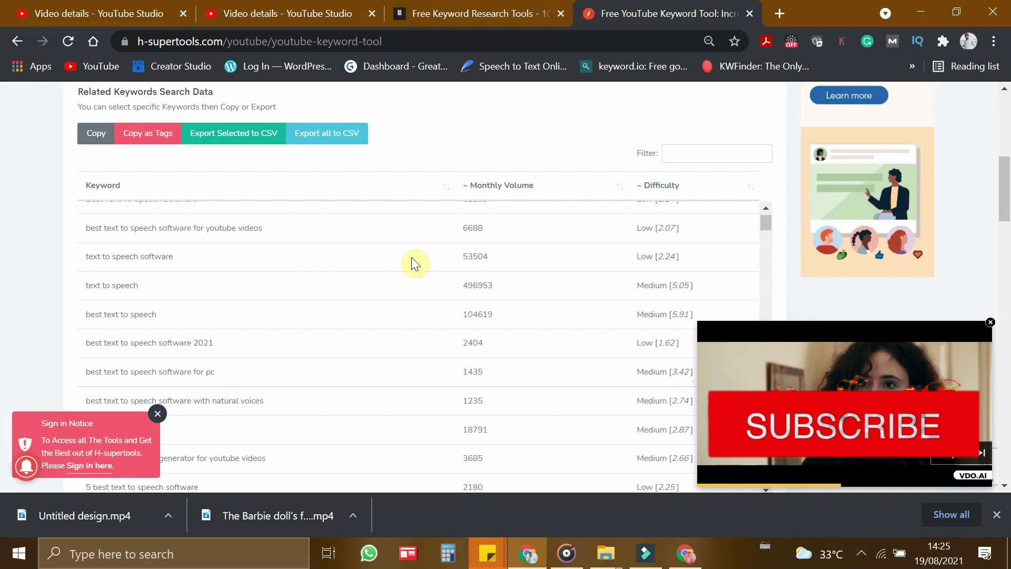
scroll(571, 253, down, 7)
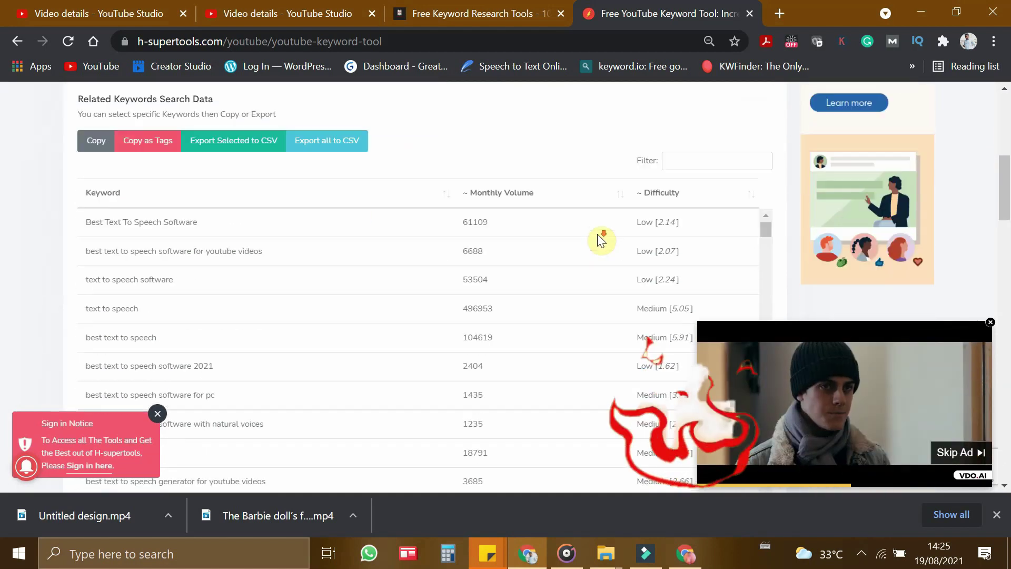
click(655, 186)
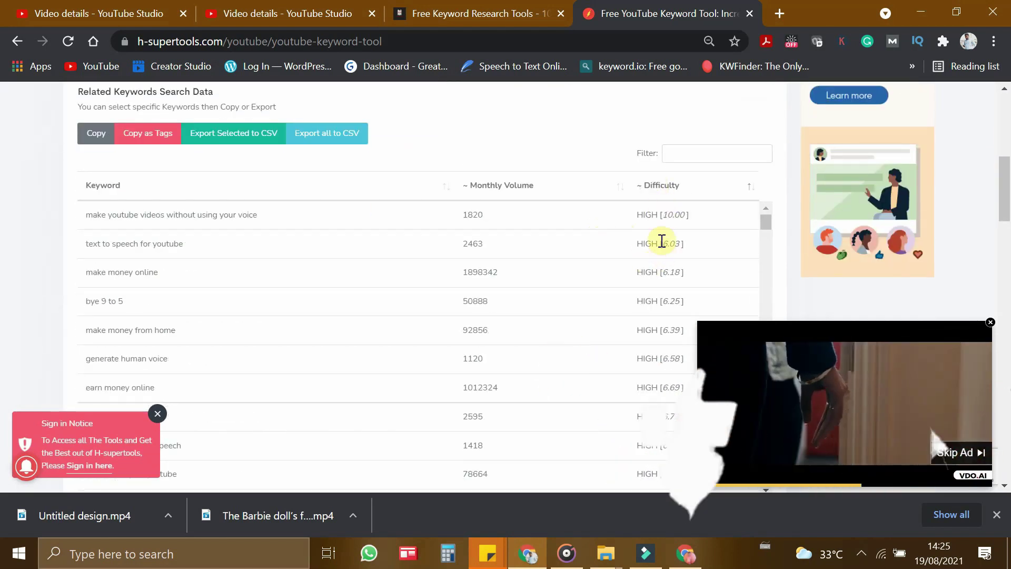
scroll(661, 240, down, 2)
click(991, 338)
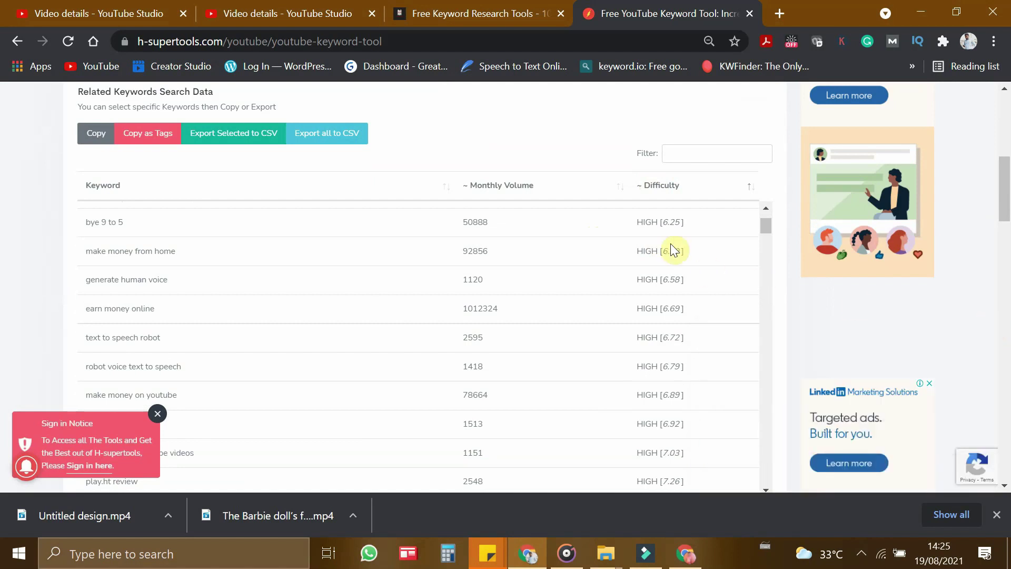
scroll(653, 364, down, 10)
scroll(653, 369, up, 3)
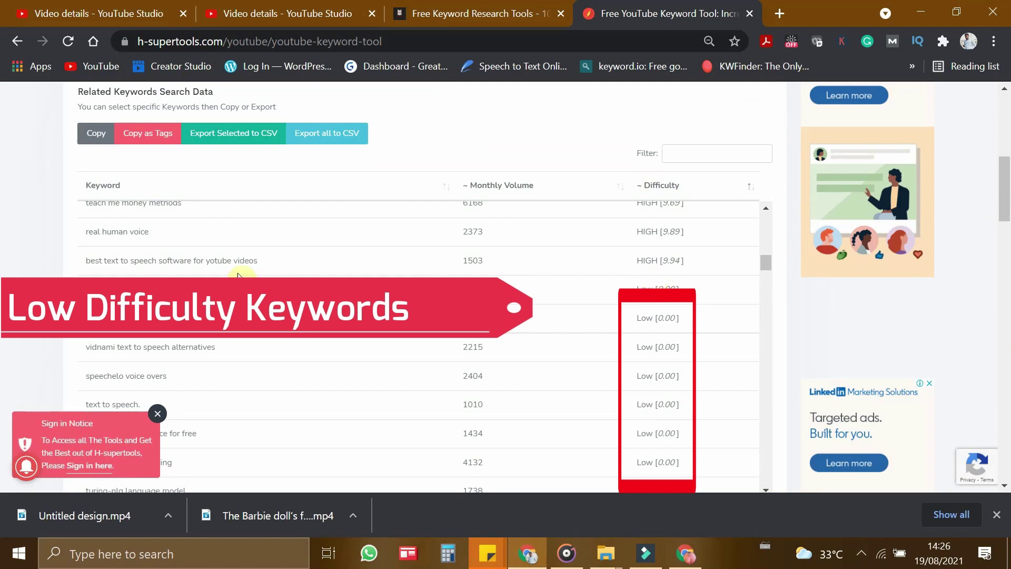
Select low-difficulty keywords including 'review best text to speech software', 'generate human voice for free' and 'best text to speech software 2021'.
click(125, 289)
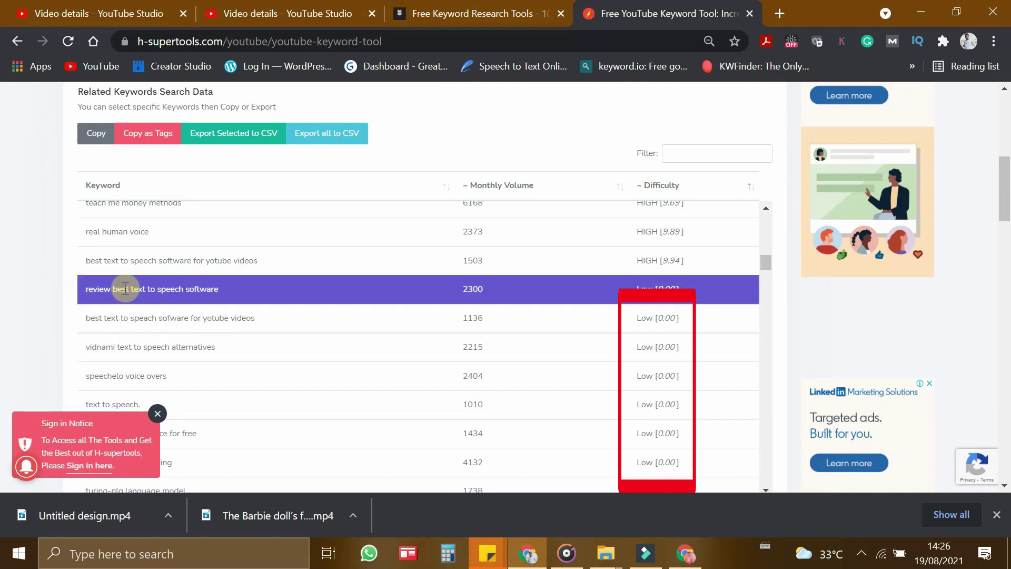
click(147, 318)
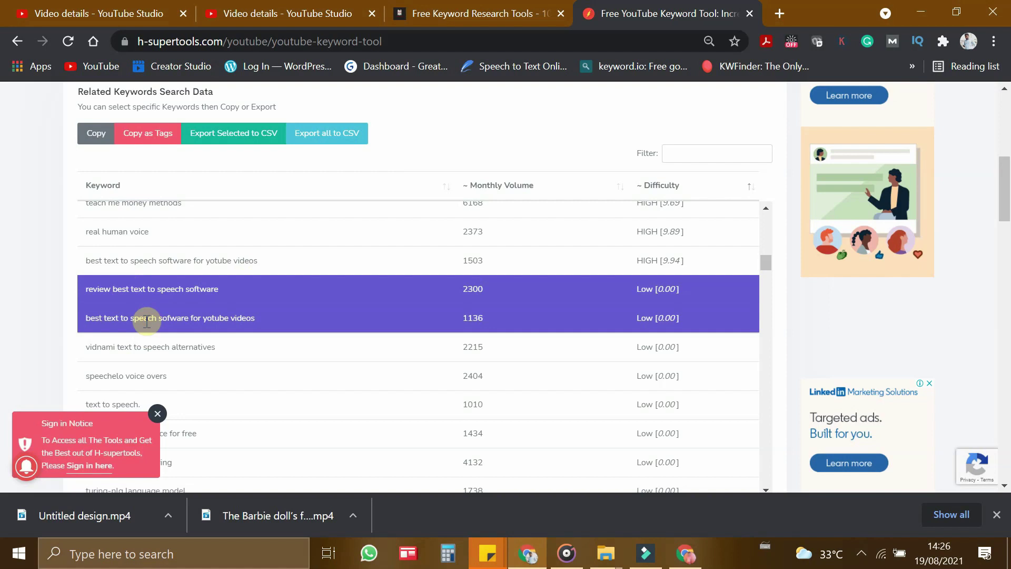
scroll(147, 322, down, 1)
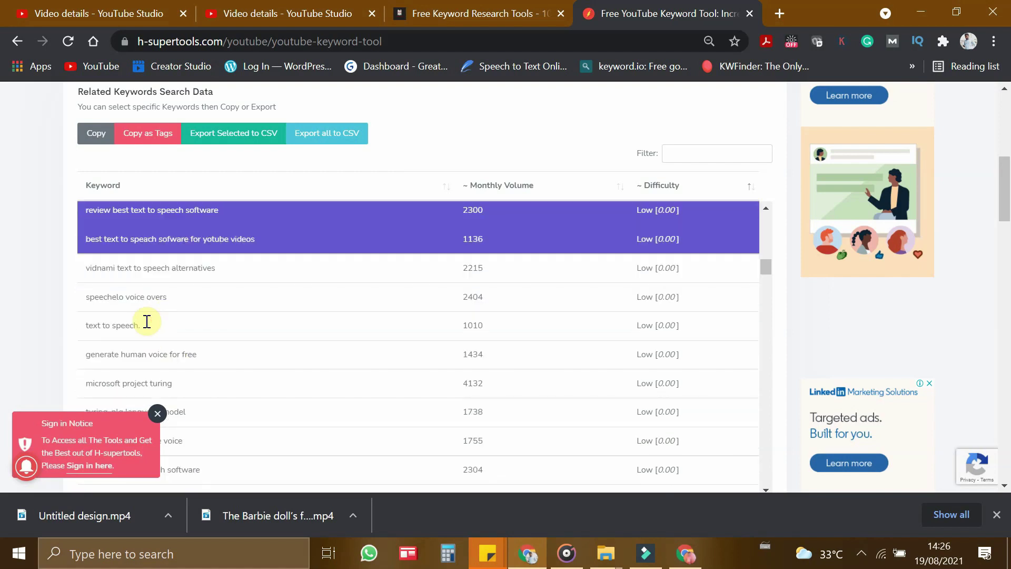
click(147, 360)
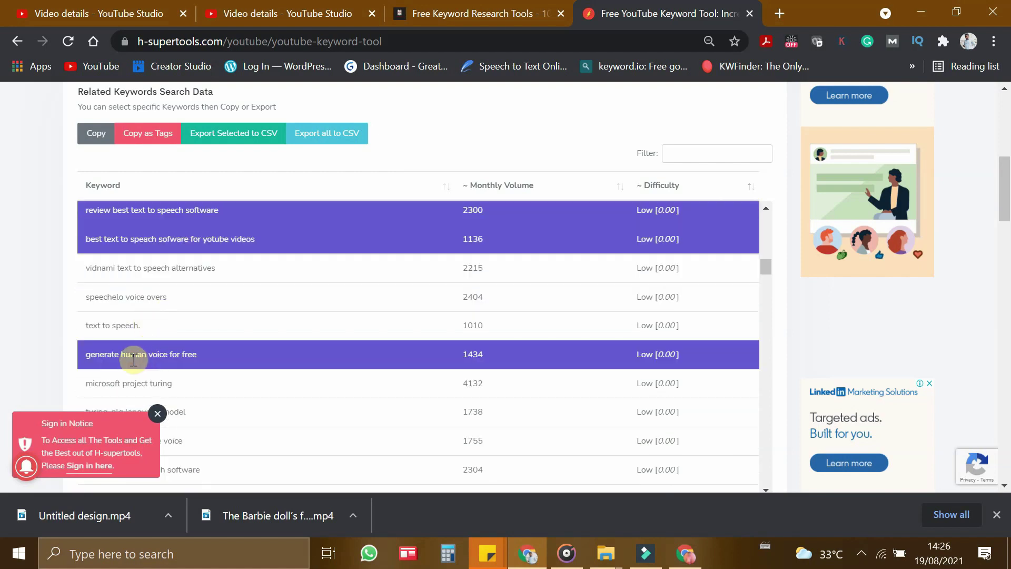
scroll(255, 361, down, 5)
click(172, 359)
scroll(171, 358, down, 3)
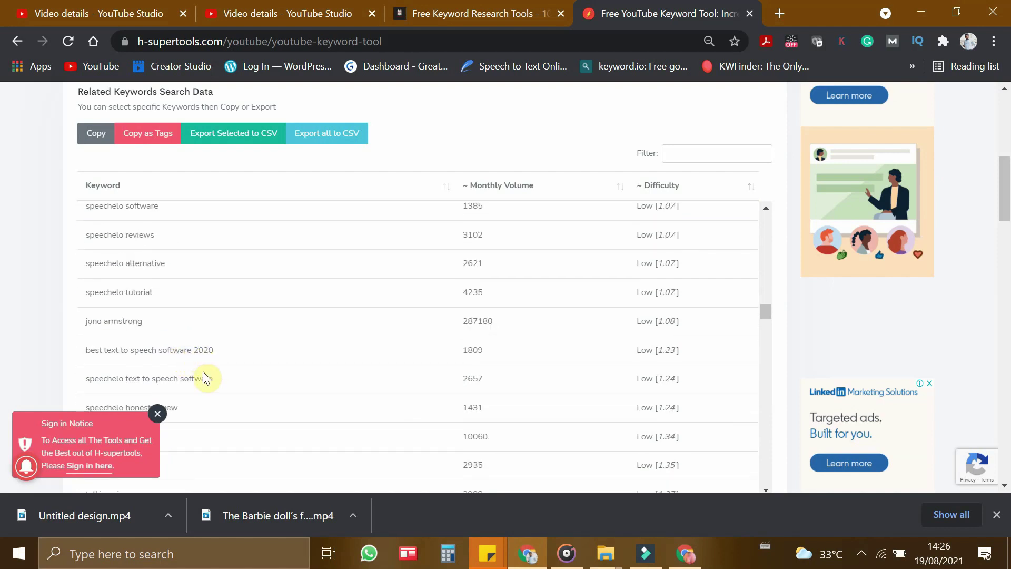
click(206, 378)
scroll(226, 383, down, 3)
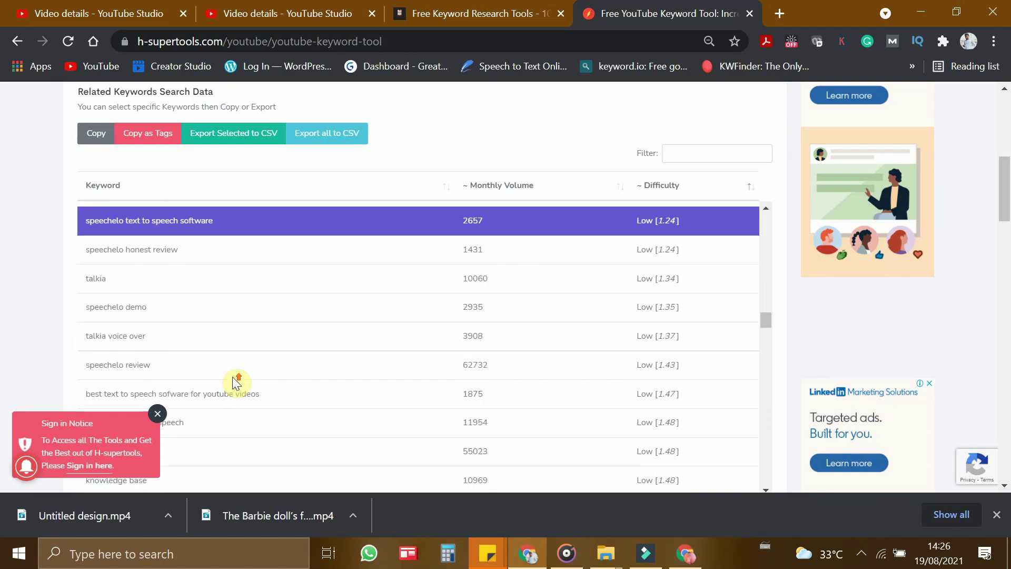
scroll(222, 374, up, 3)
scroll(205, 316, down, 2)
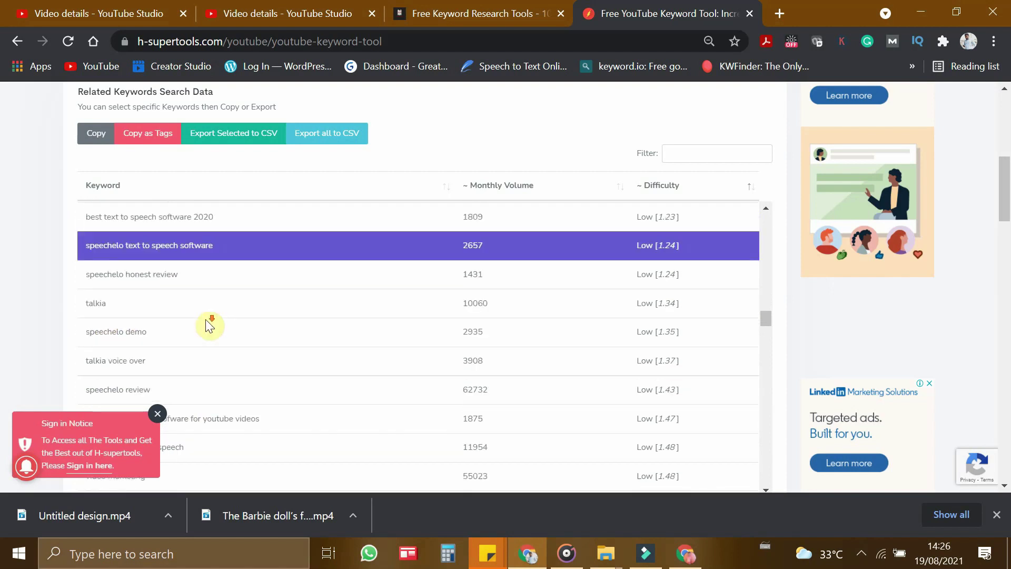
scroll(206, 321, down, 4)
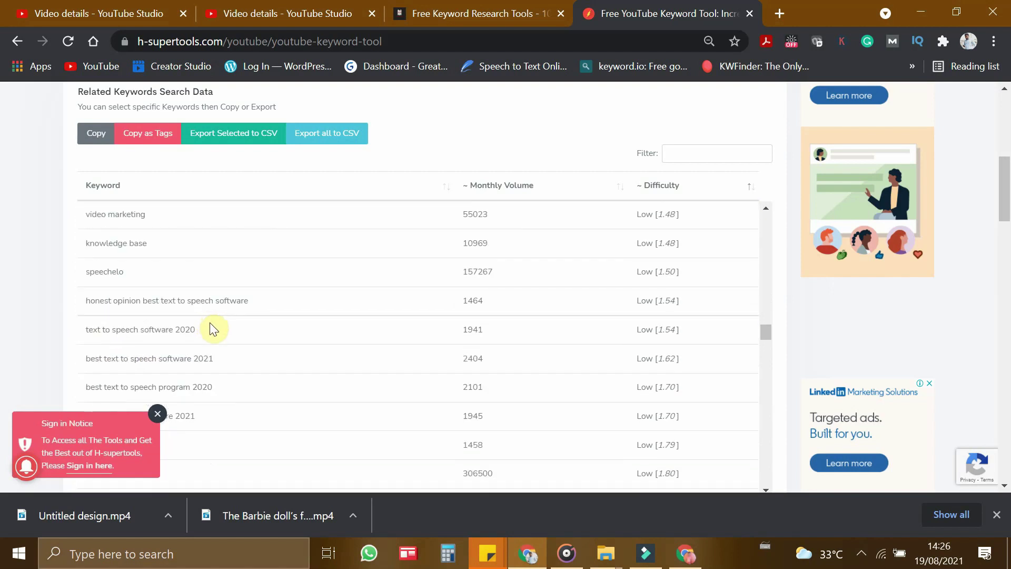
click(213, 360)
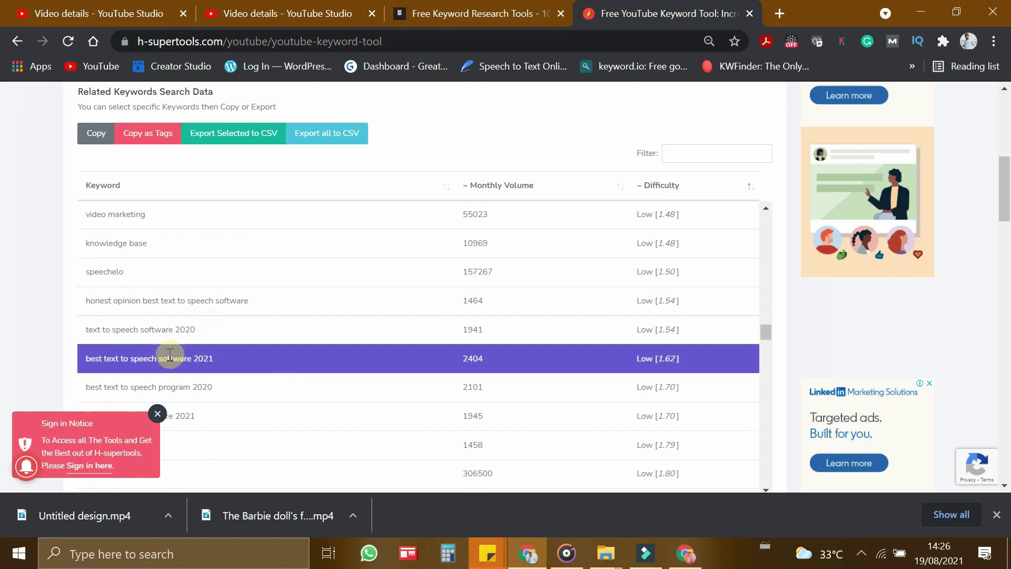
Also select 'text to speech software 2021', the YouTube-video variants, 'text to speech software for voice overs' and 'free text to speech software for youtube videos'.
scroll(591, 374, down, 3)
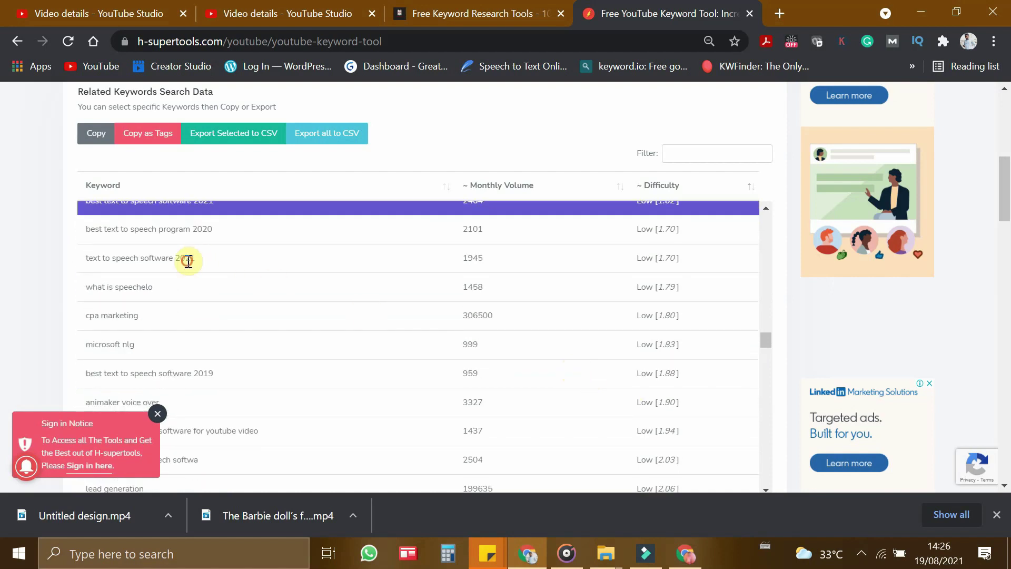
click(188, 261)
scroll(422, 337, down, 2)
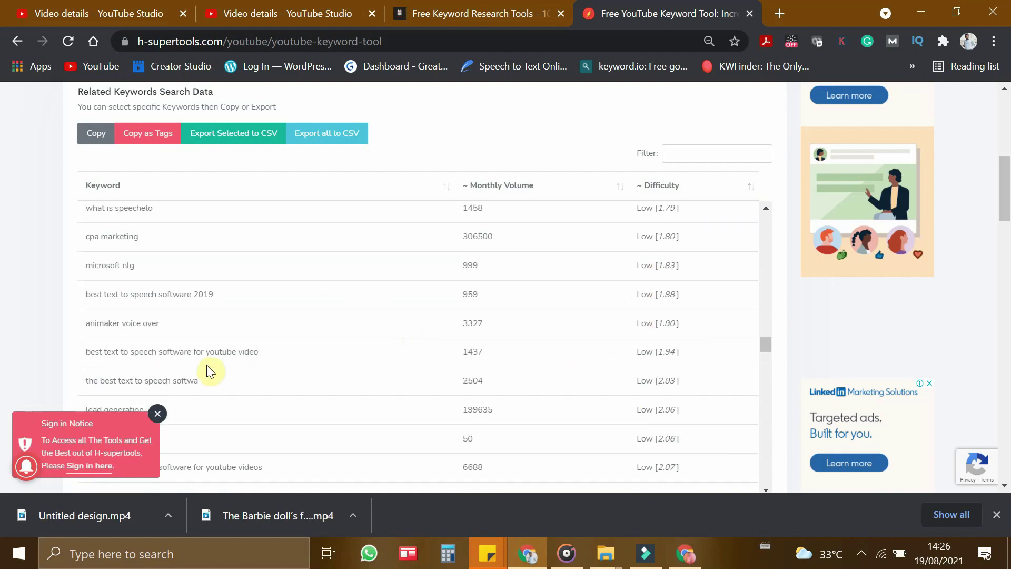
click(500, 359)
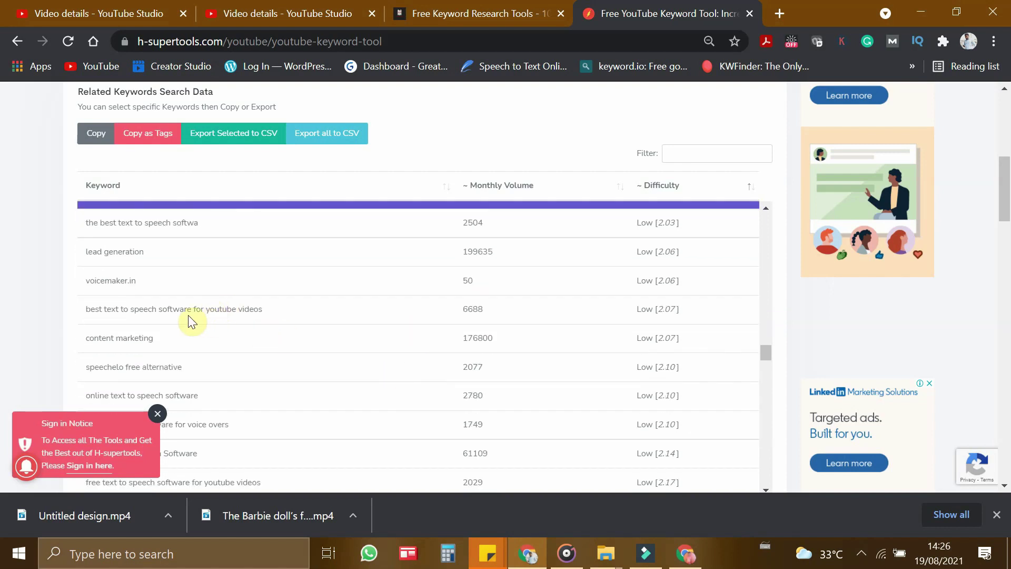
click(271, 311)
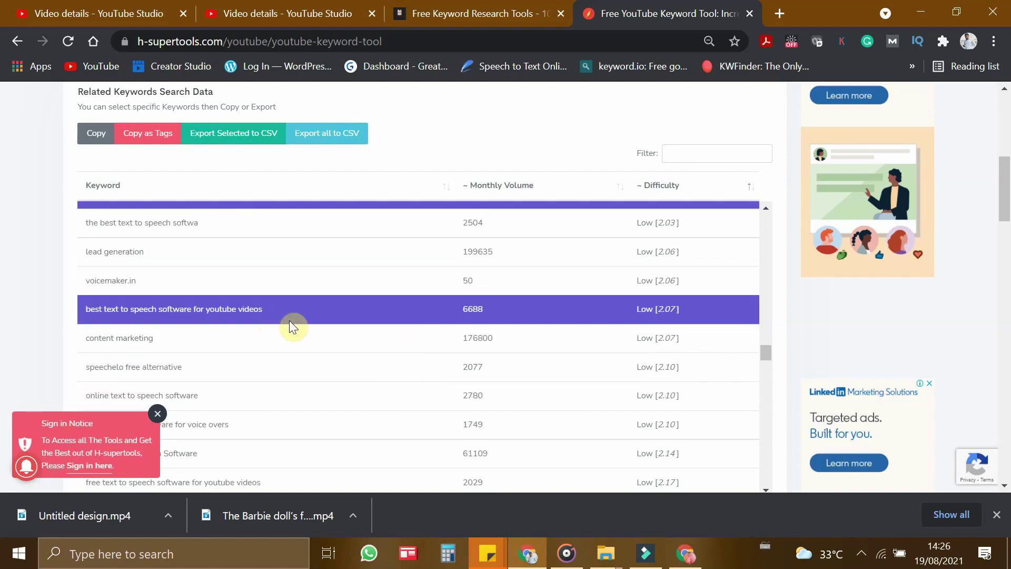
scroll(289, 321, down, 2)
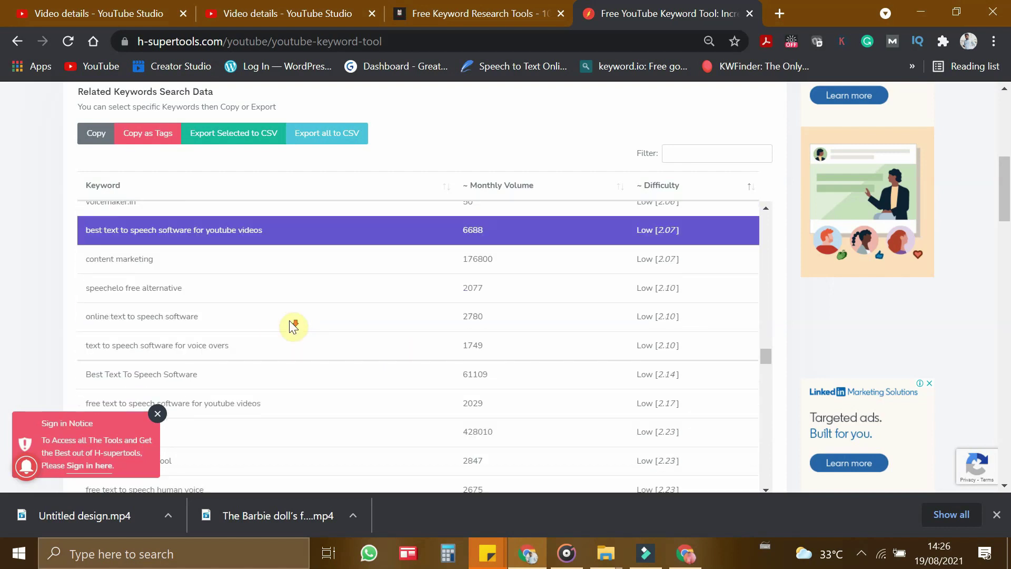
click(223, 348)
scroll(222, 345, down, 2)
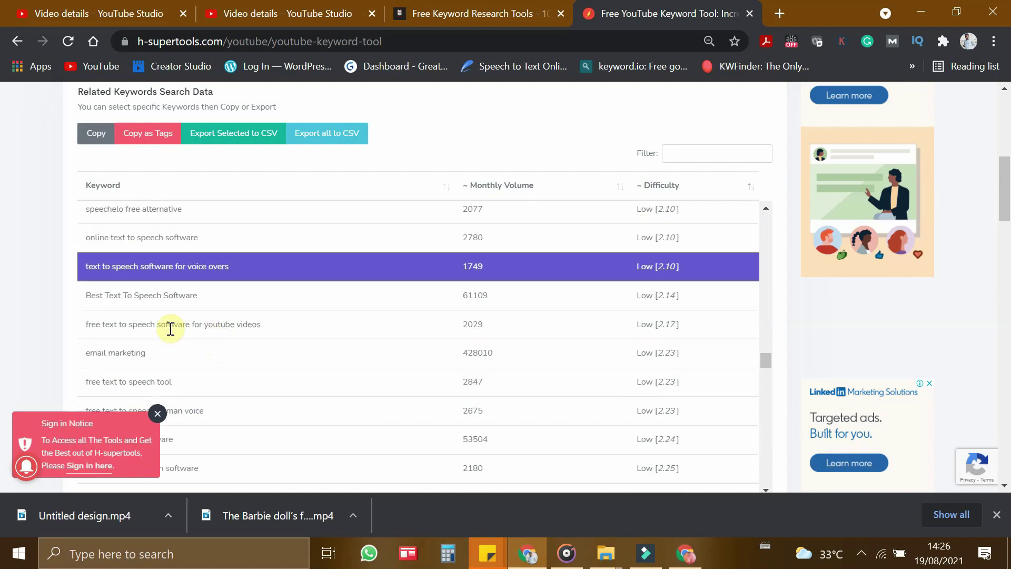
click(234, 323)
scroll(233, 323, down, 3)
scroll(384, 364, up, 3)
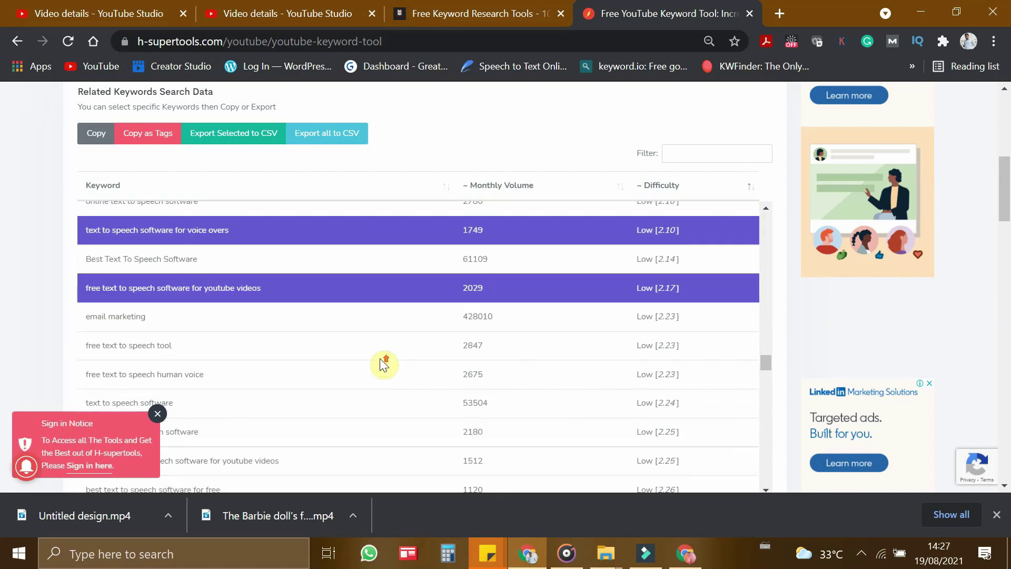
scroll(383, 363, up, 10)
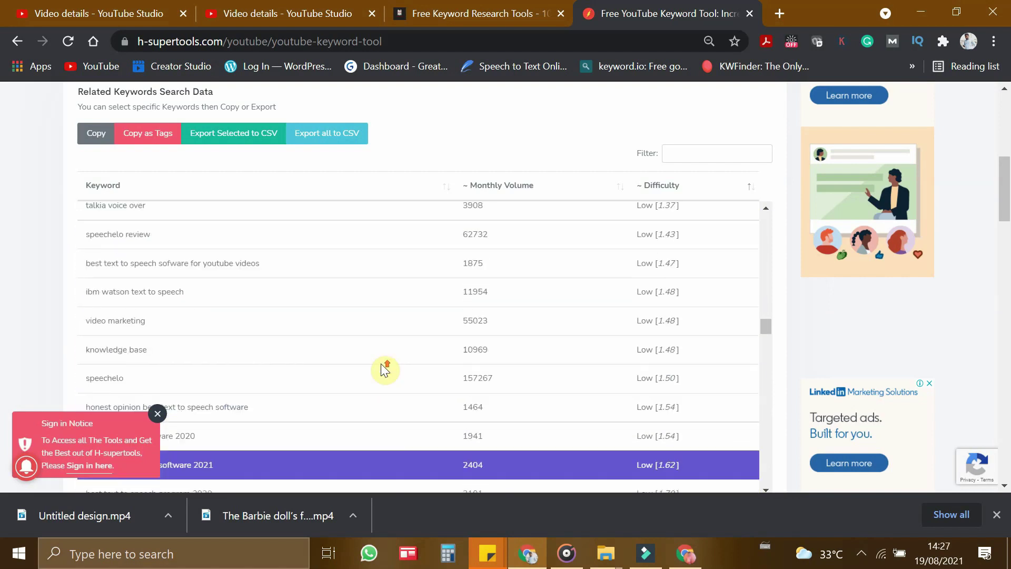
scroll(385, 368, up, 10)
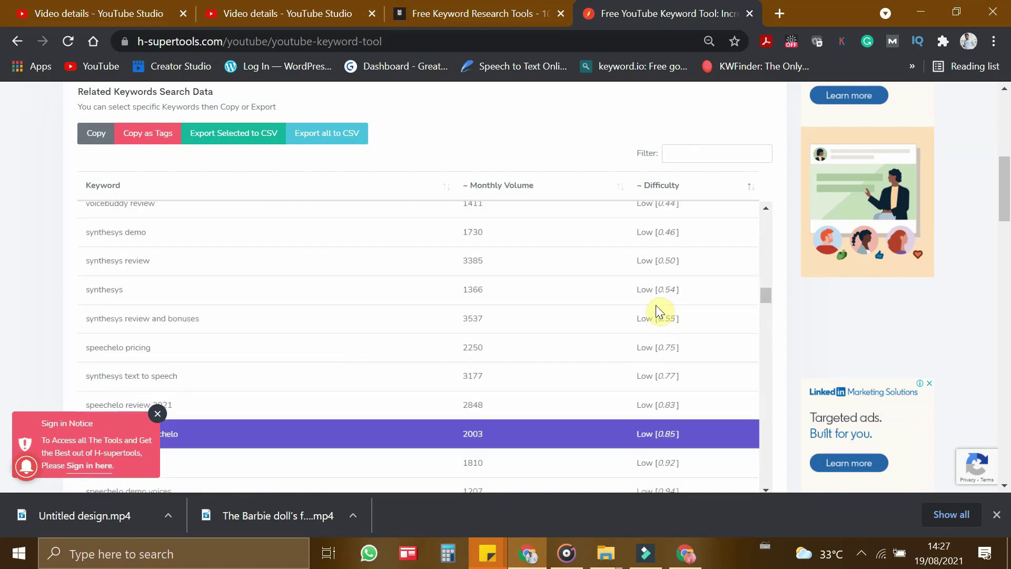
scroll(605, 316, up, 3)
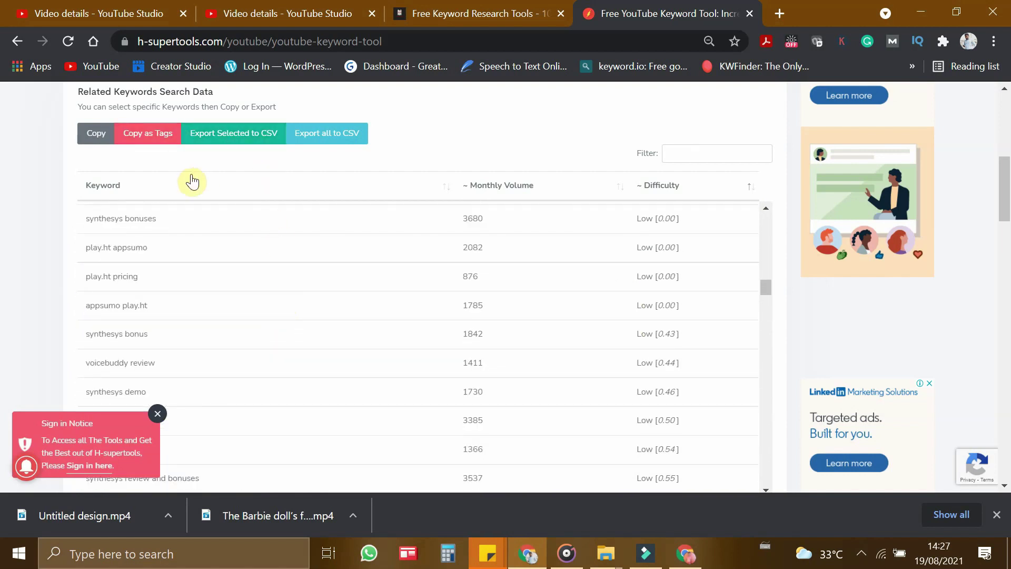
Copy the 11 selected keyword rows using Copy as Tags.
click(153, 134)
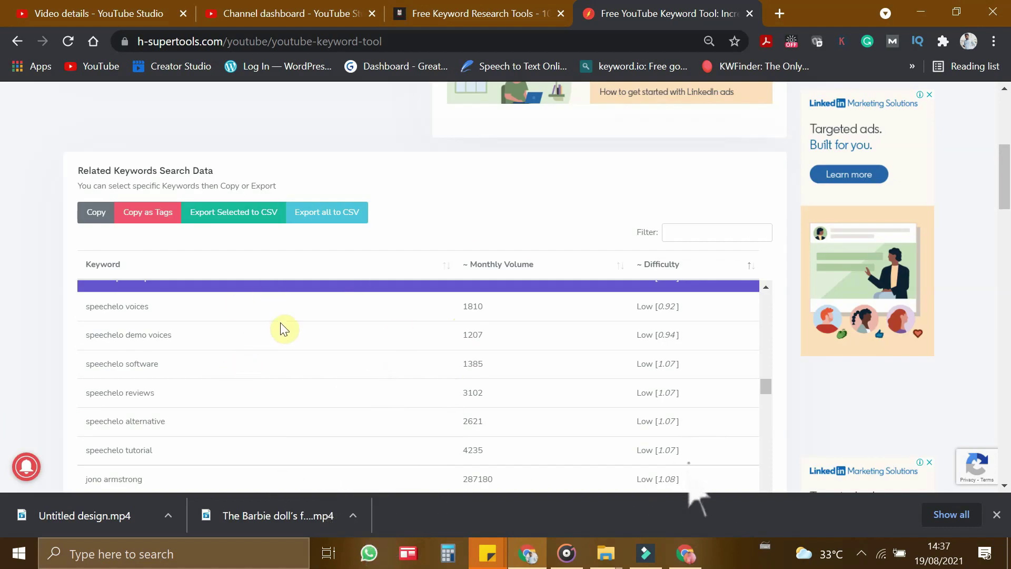
Paste the copied keywords into the Studio video's Tags box (438/500 characters) and review them.
click(316, 11)
click(233, 361)
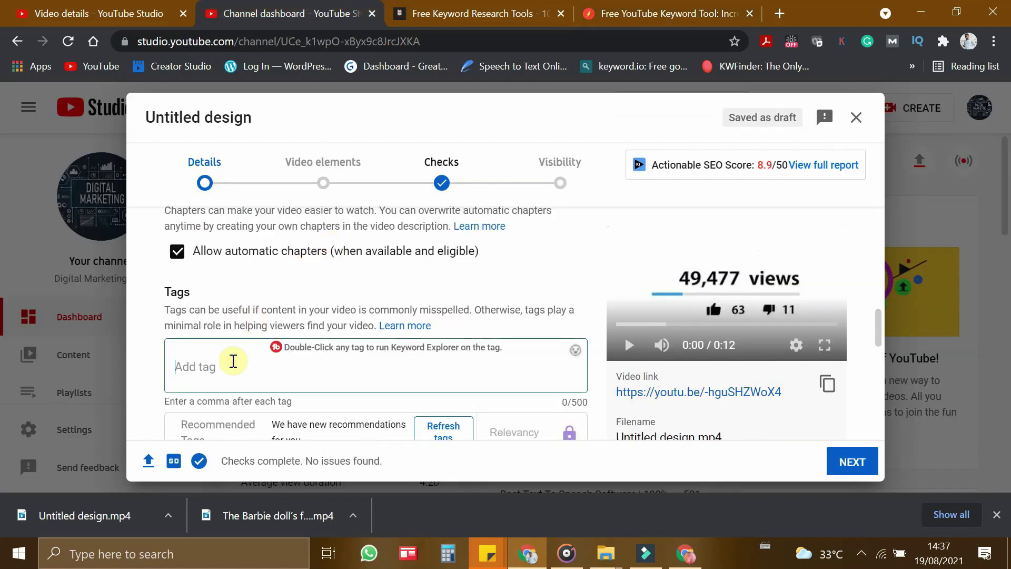
key(ctrl+v)
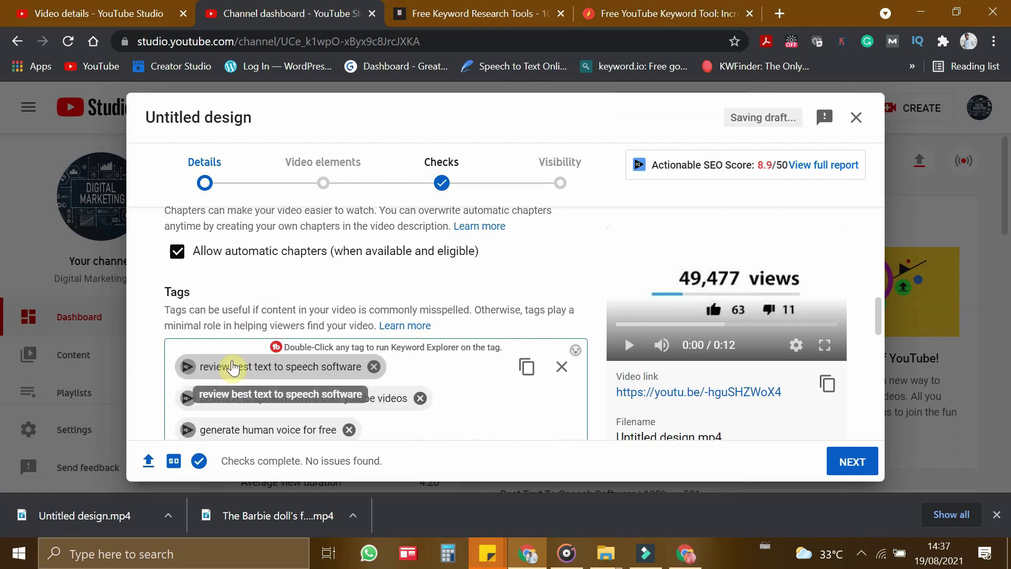
scroll(233, 367, down, 8)
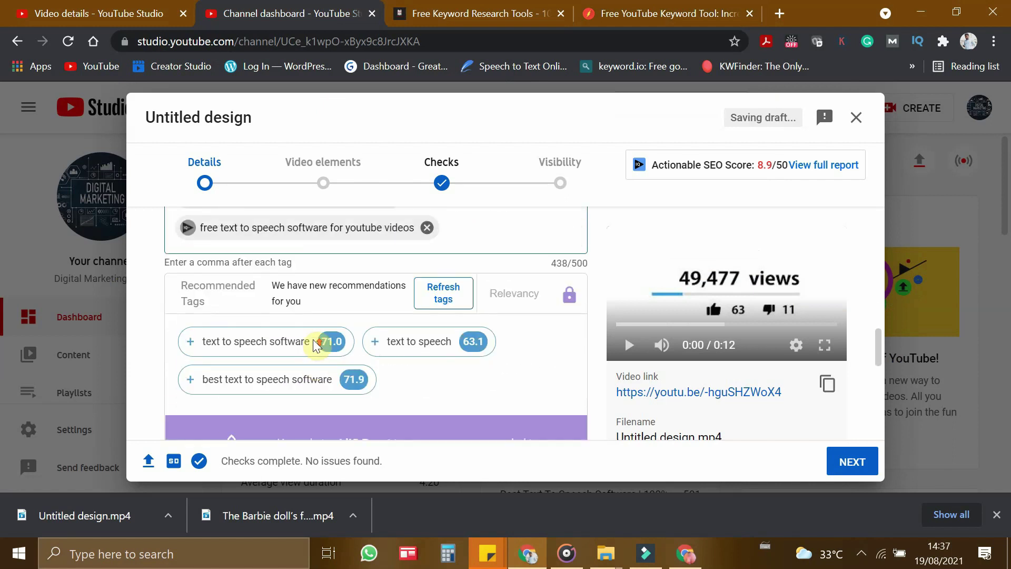
scroll(327, 343, up, 3)
scroll(314, 346, up, 10)
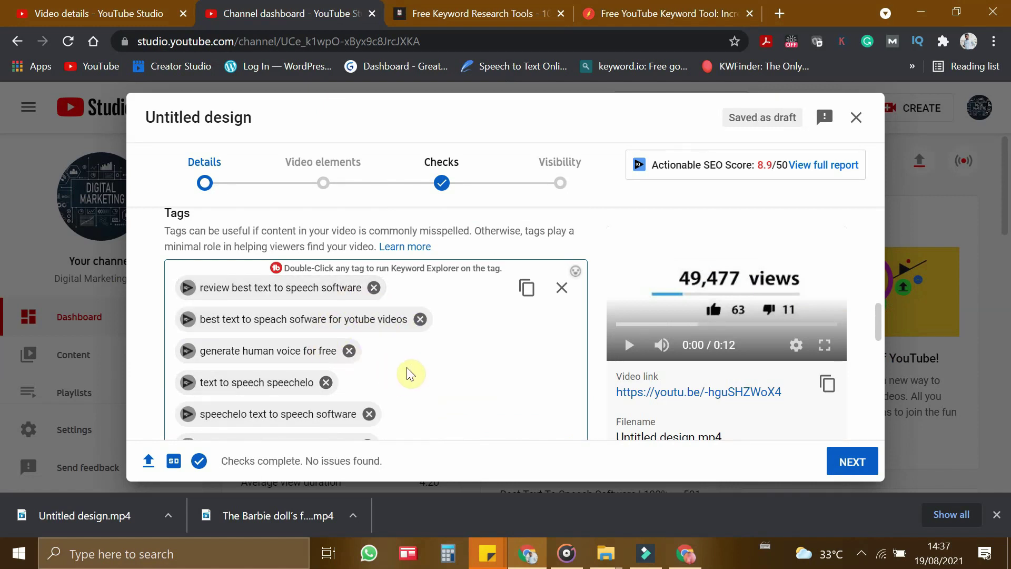
scroll(406, 371, down, 3)
scroll(416, 368, down, 2)
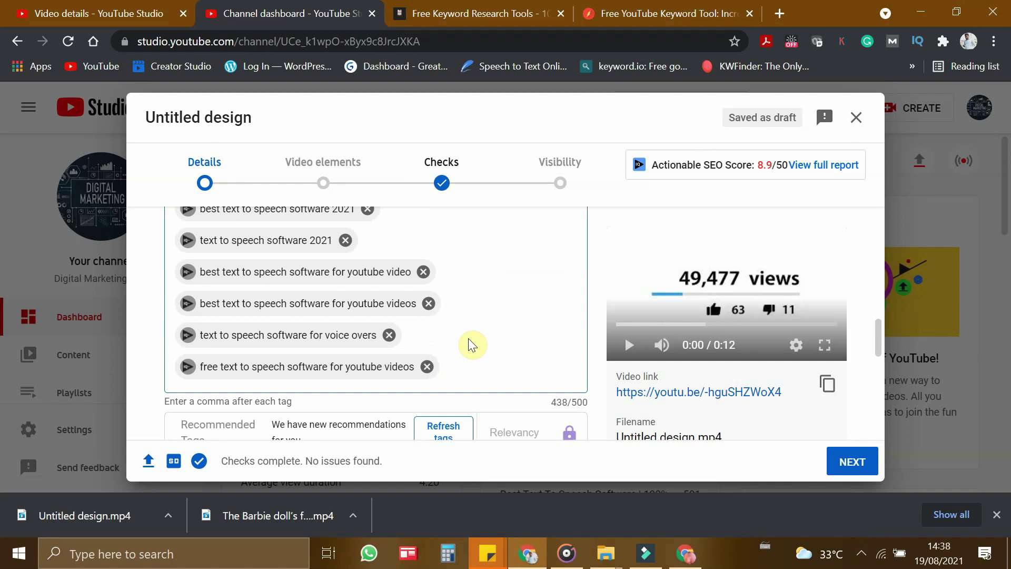
scroll(469, 338, up, 10)
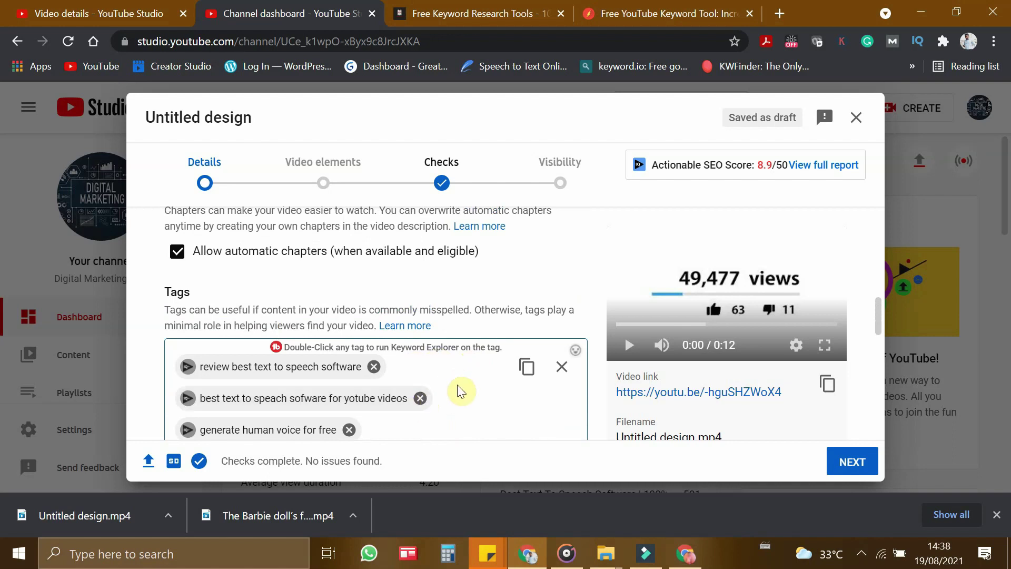
scroll(457, 385, down, 5)
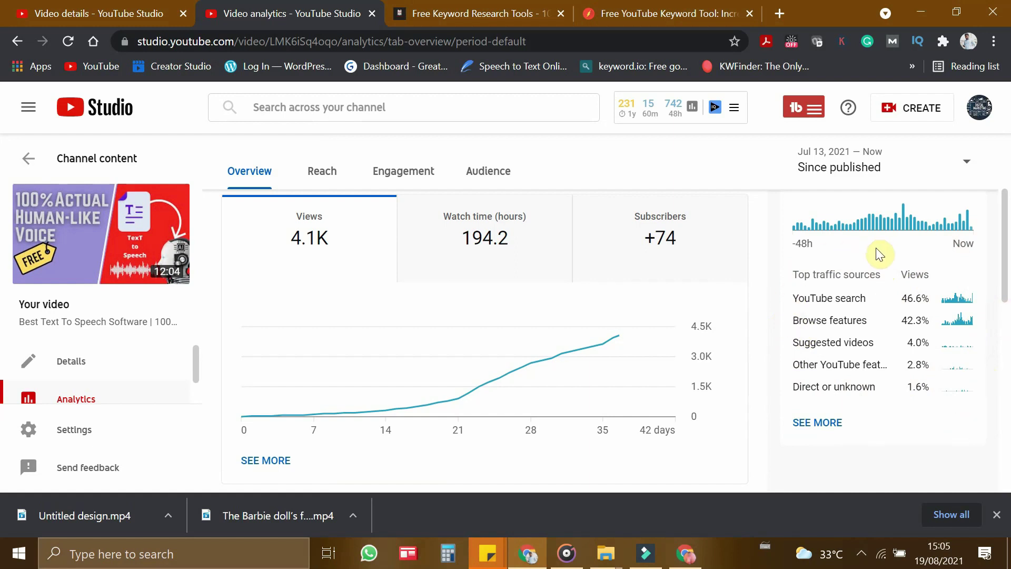
Switch the Overview chart to the Subscribers card, showing +74 subscribers gained since publishing.
scroll(654, 304, up, 1)
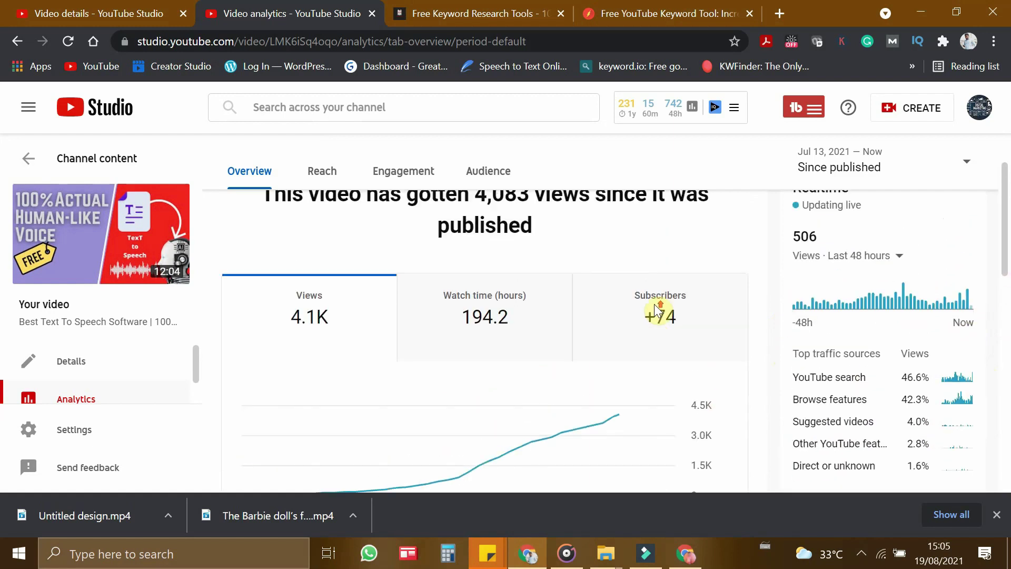
scroll(671, 233, down, 2)
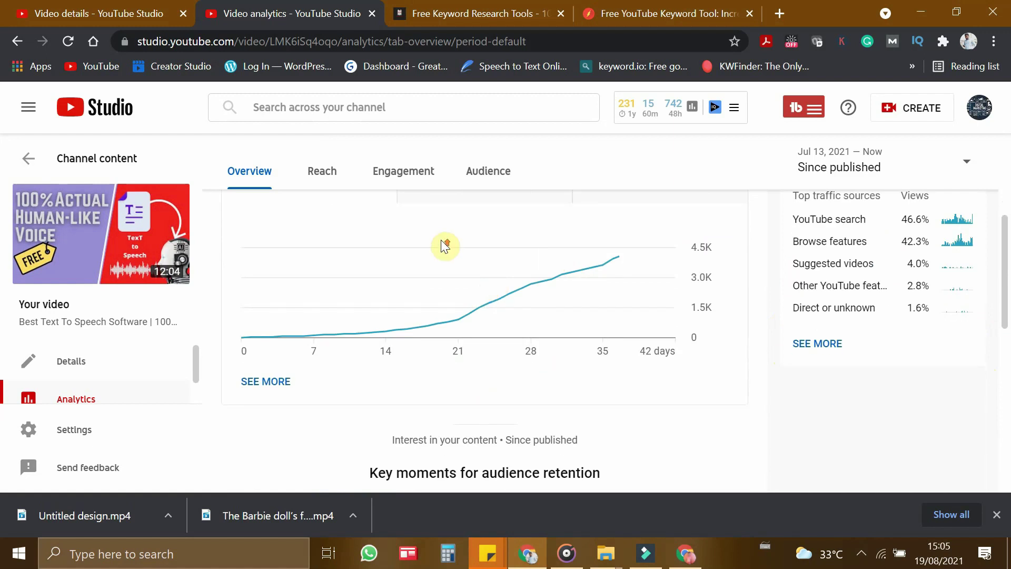
scroll(294, 309, up, 2)
scroll(433, 348, up, 1)
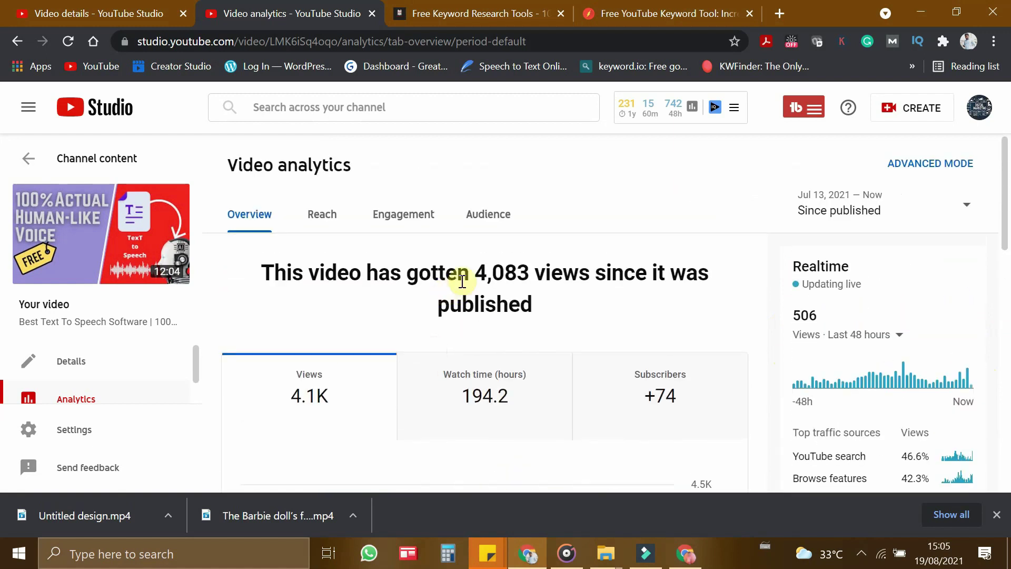
scroll(490, 319, down, 1)
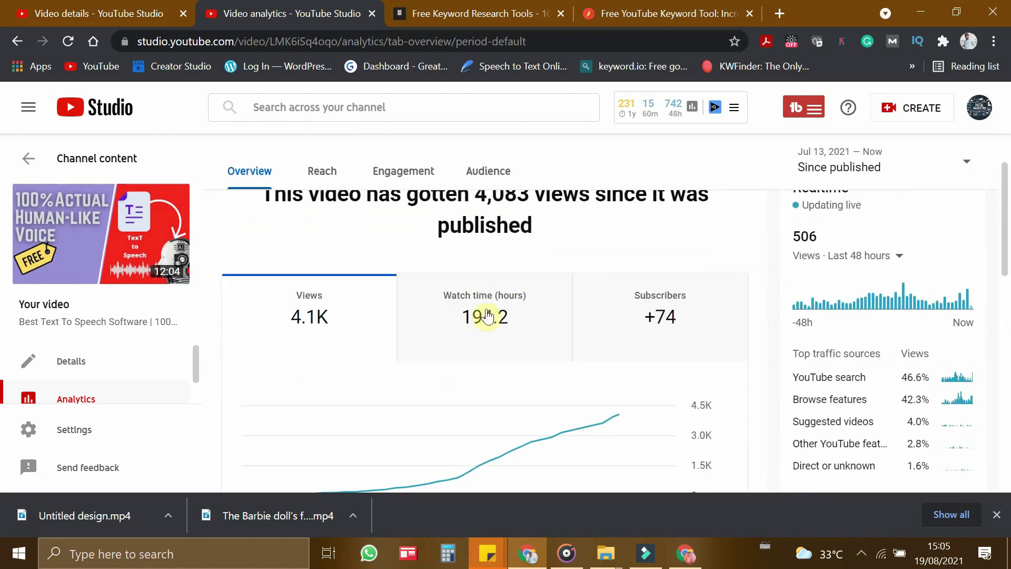
click(616, 327)
scroll(617, 327, down, 1)
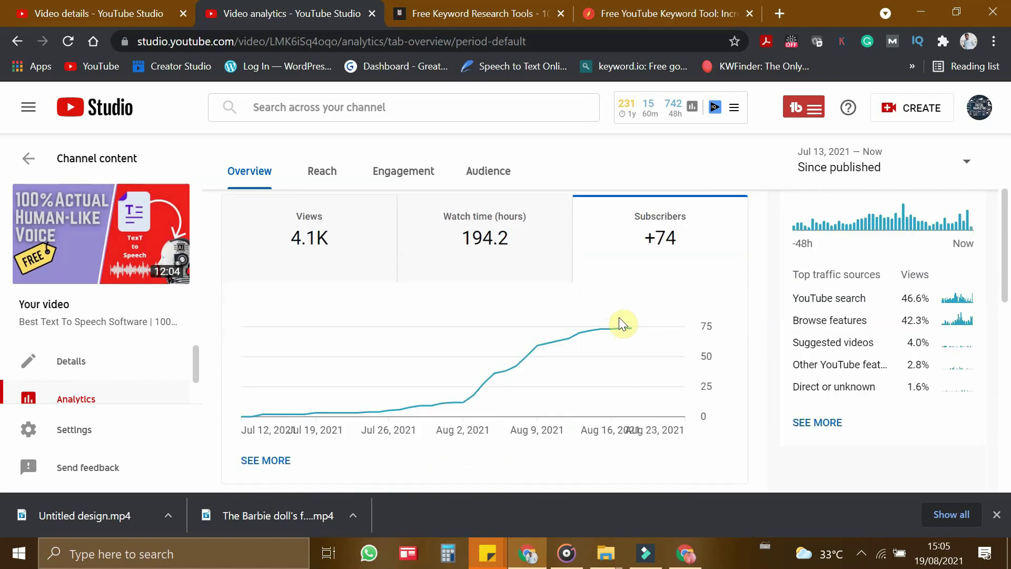
scroll(619, 326, up, 2)
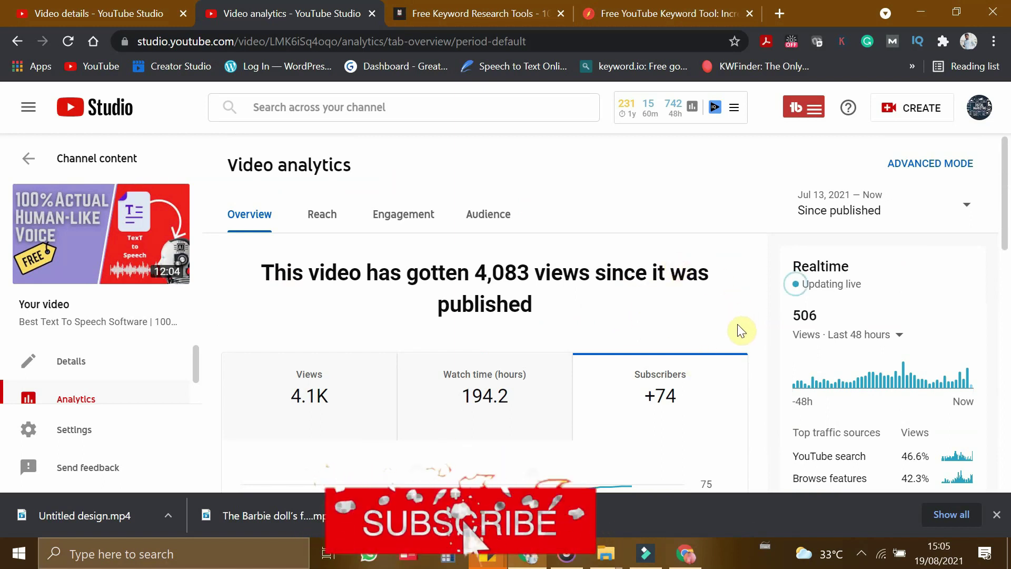
scroll(740, 331, down, 3)
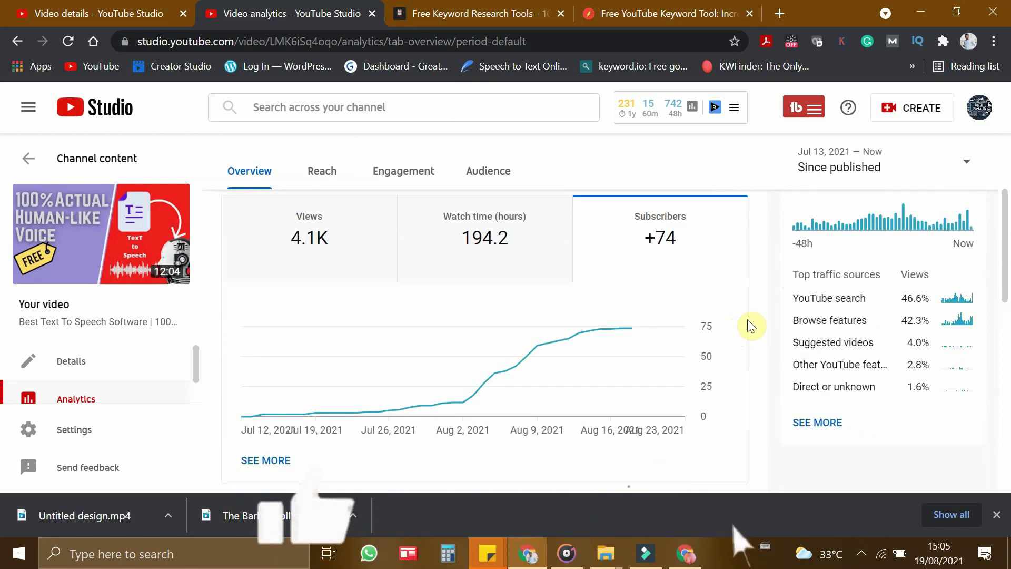
scroll(748, 326, up, 1)
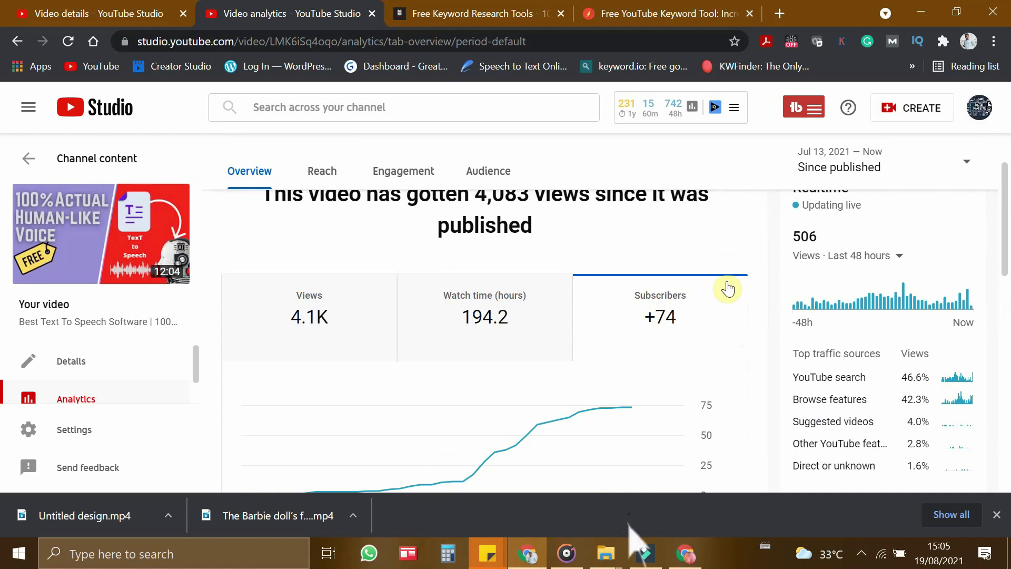